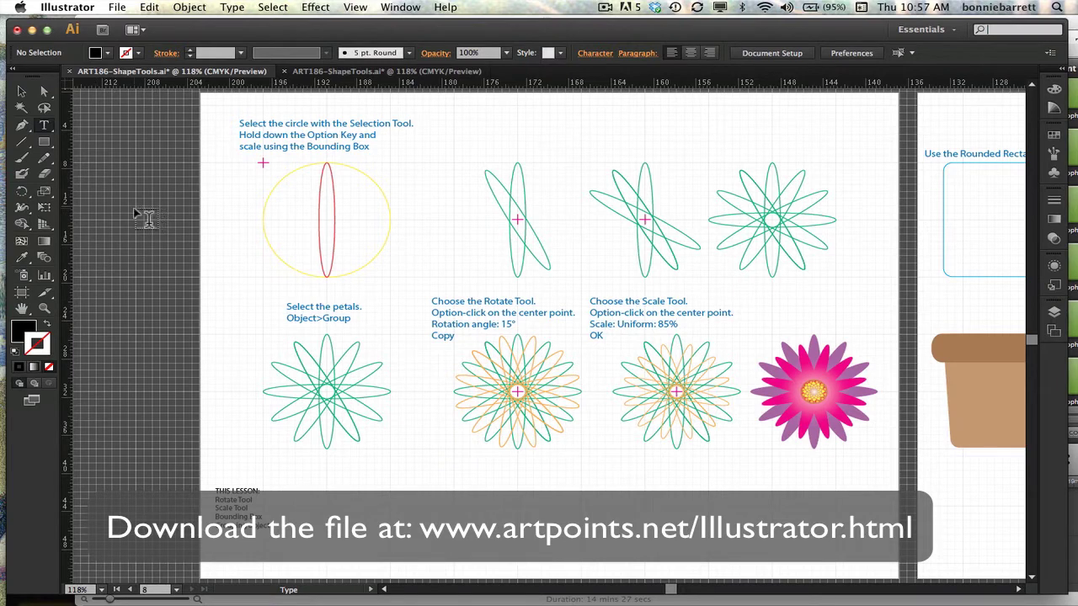
Step: Set the user interface brightness to Medium Light in the preferences
key("v")
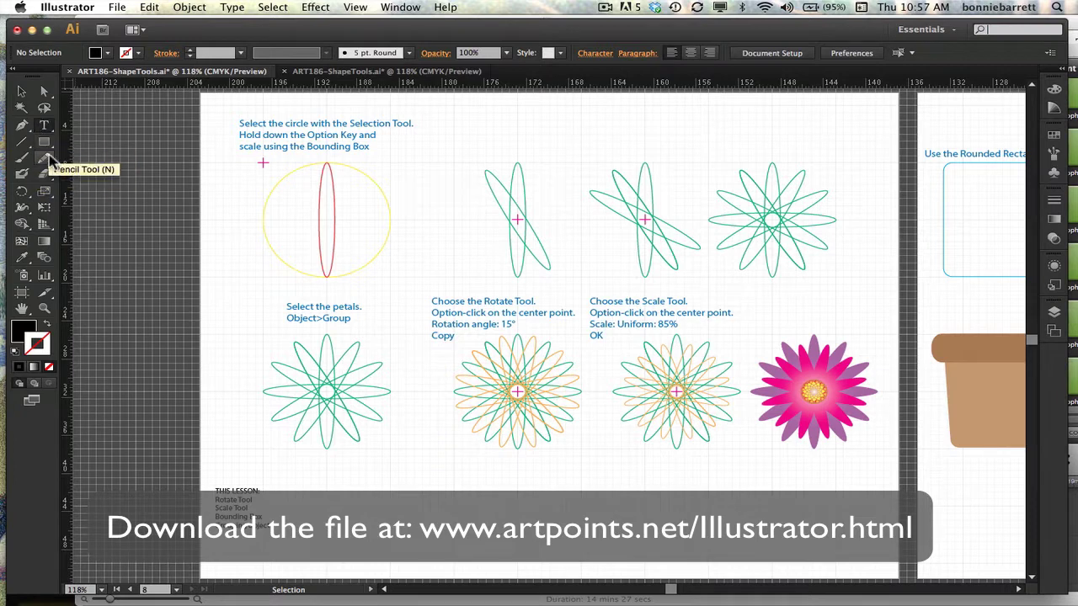
left_click(74, 10)
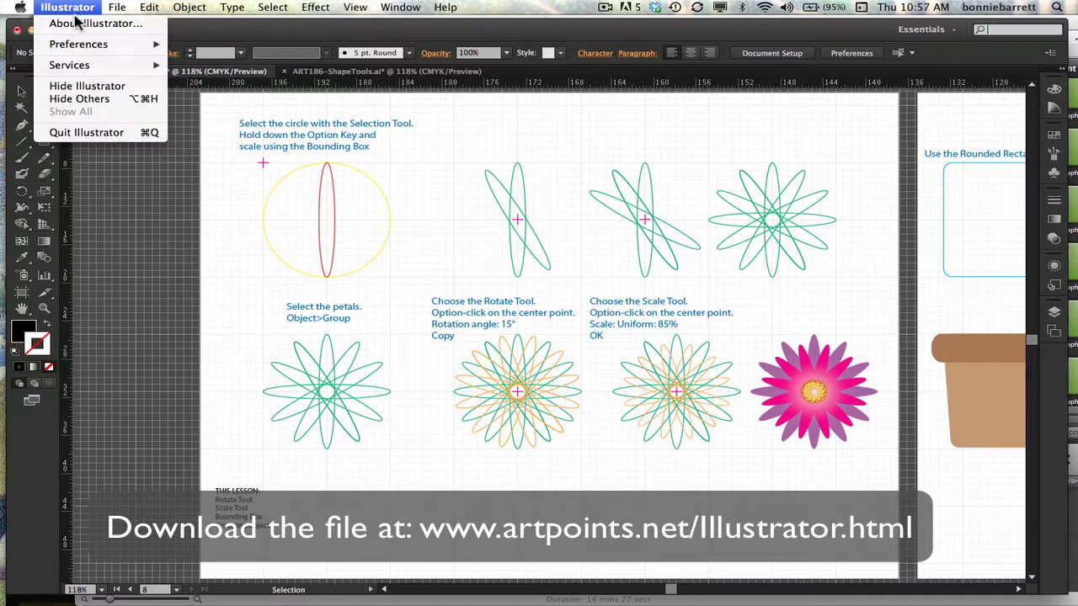
mouse_move(77, 45)
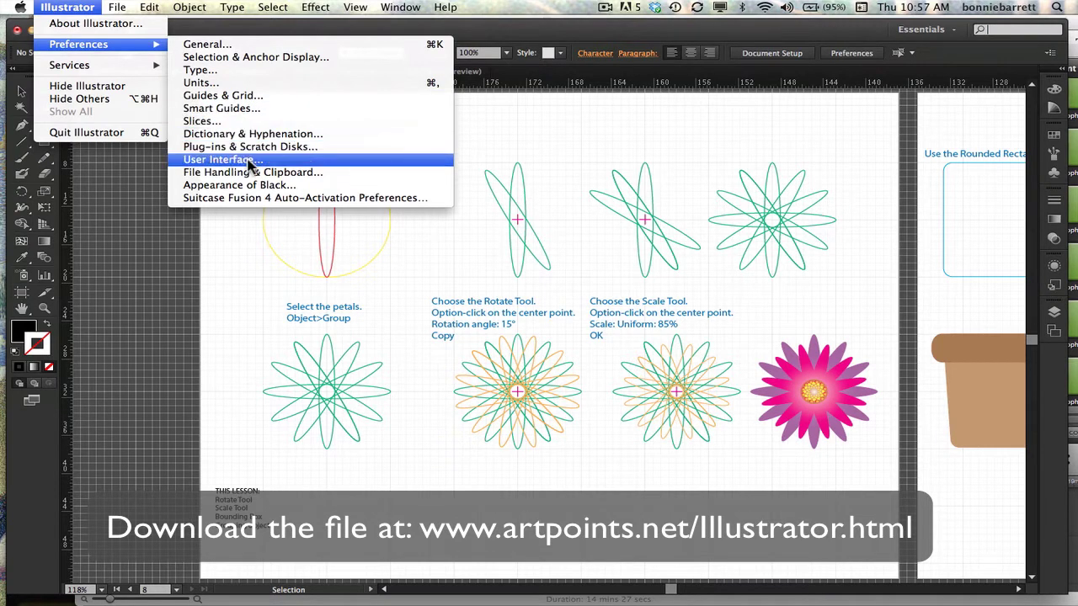
left_click(220, 159)
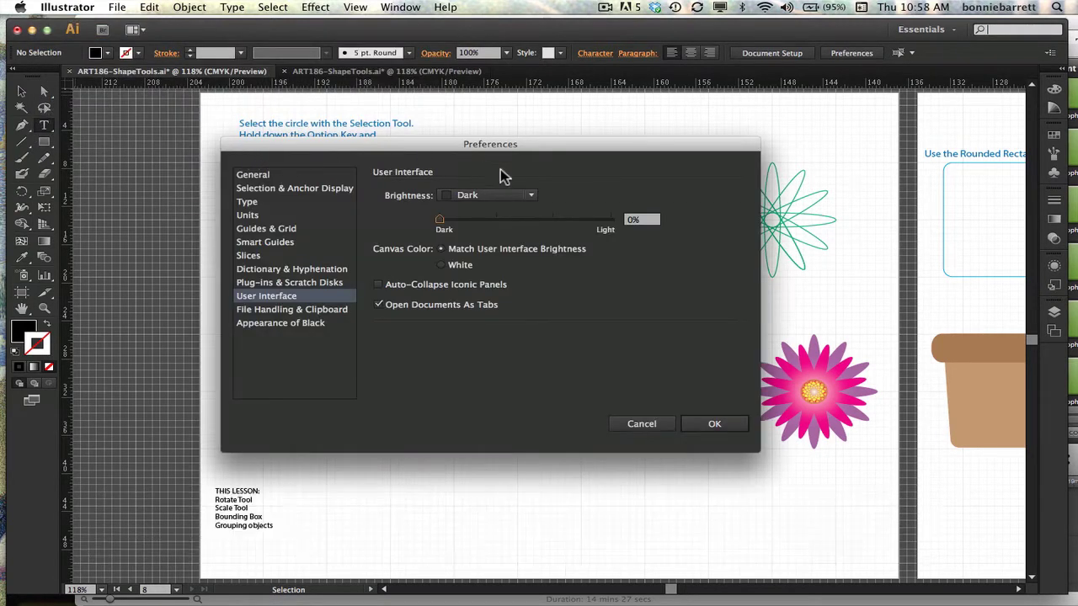
left_click(530, 195)
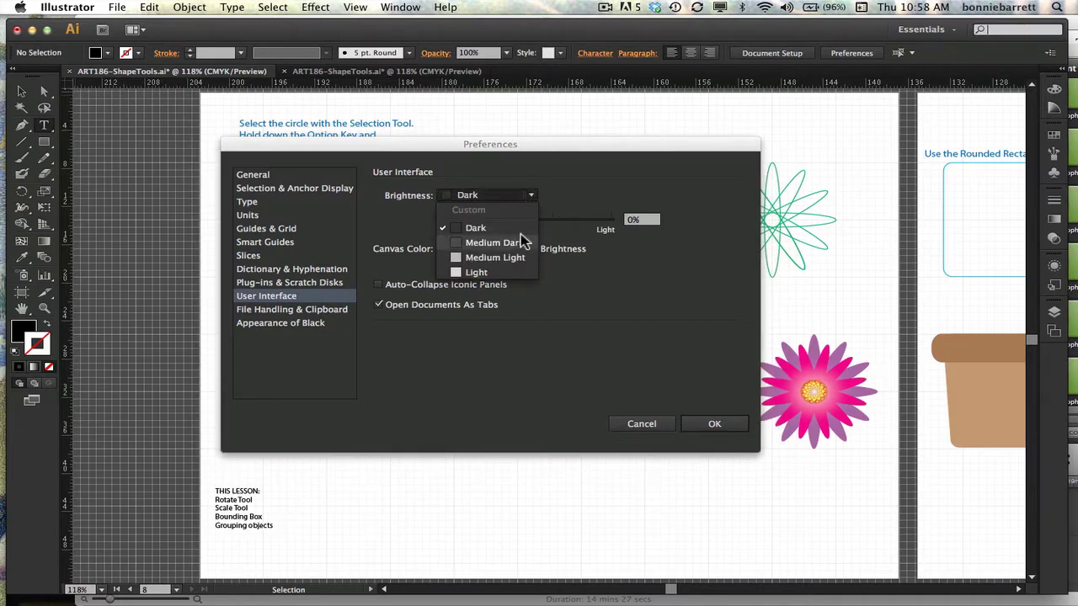
left_click(489, 272)
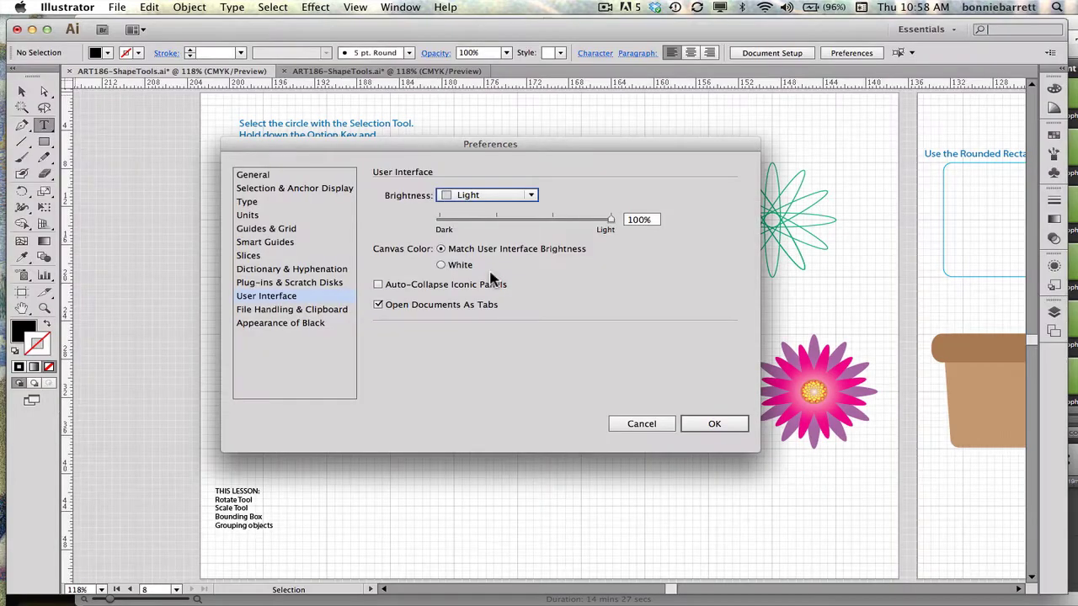
left_click(531, 195)
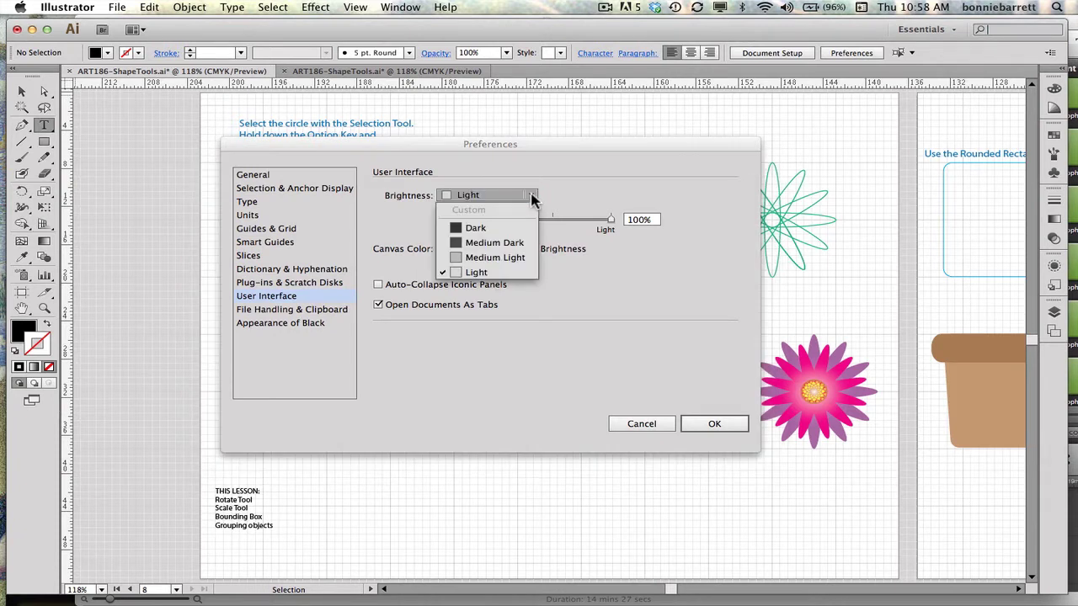
left_click(502, 258)
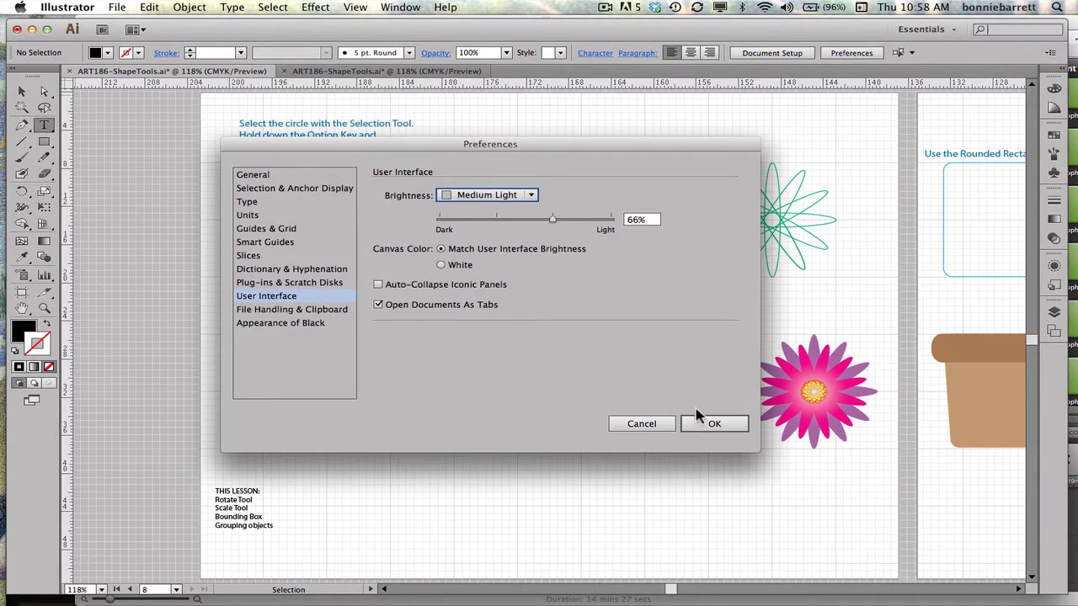
left_click(714, 423)
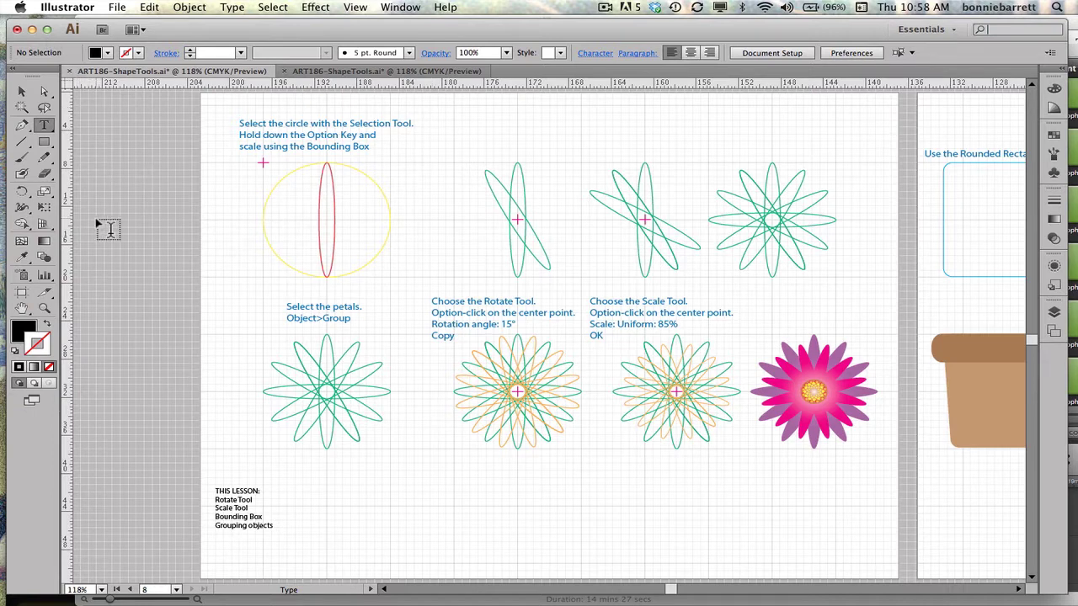
Step: Restore the default white fill and black stroke, and draw a 12p0 circle with the Ellipse tool over the yellow guide circle
left_click(15, 352)
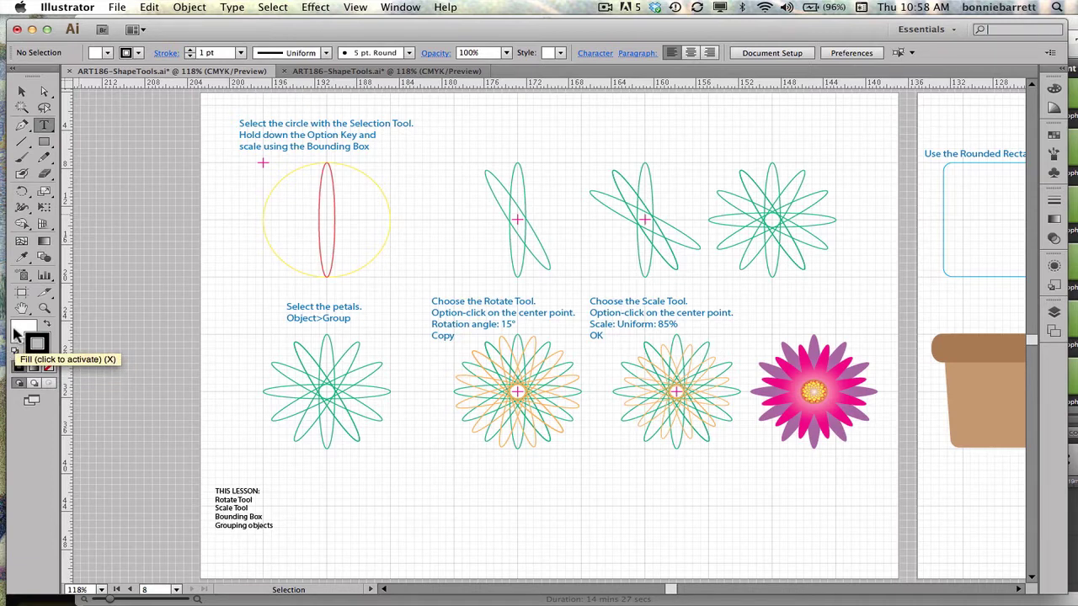
left_click(38, 344)
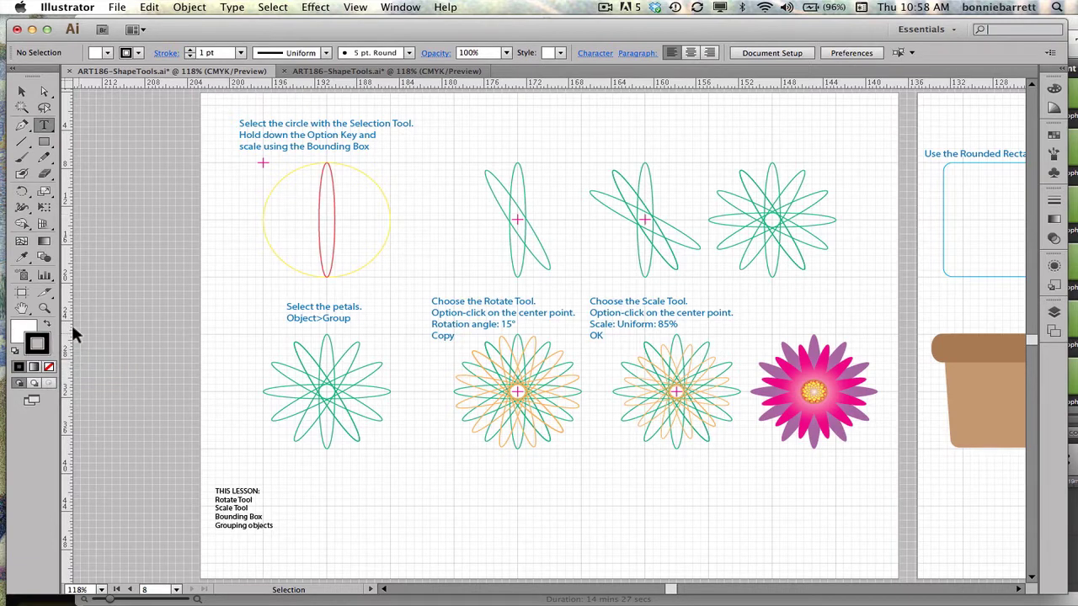
left_click_drag(44, 145, 111, 173)
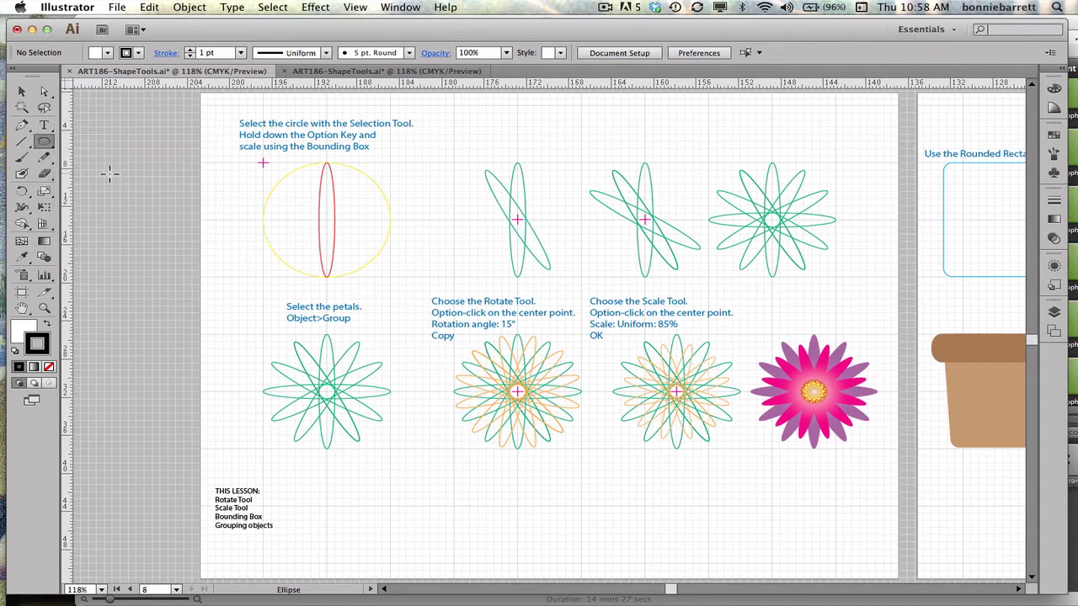
left_click_drag(262, 164, 391, 254)
key("shift")
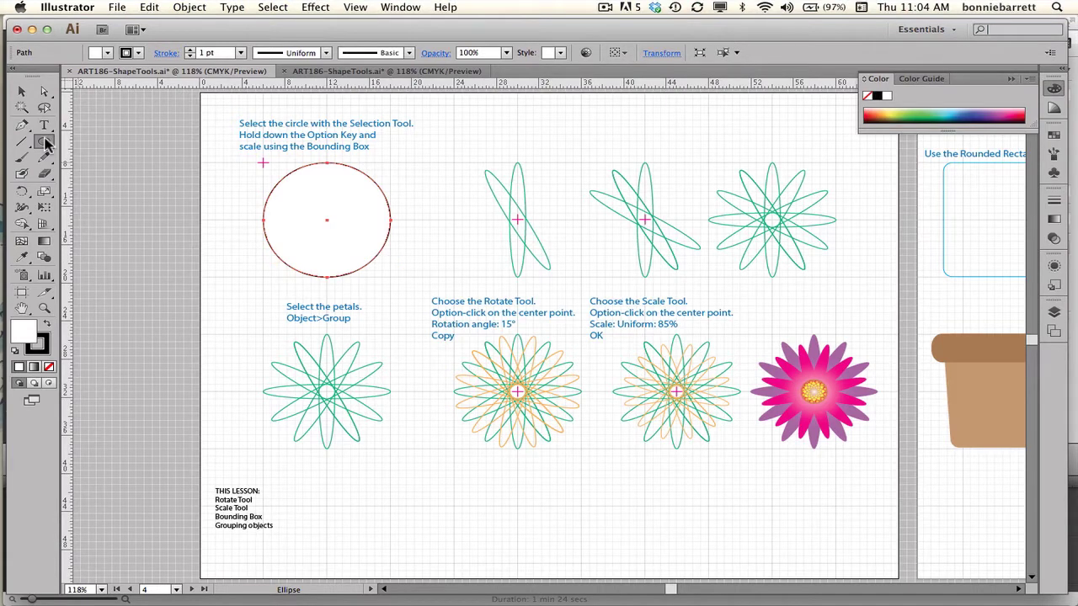
left_click(22, 91)
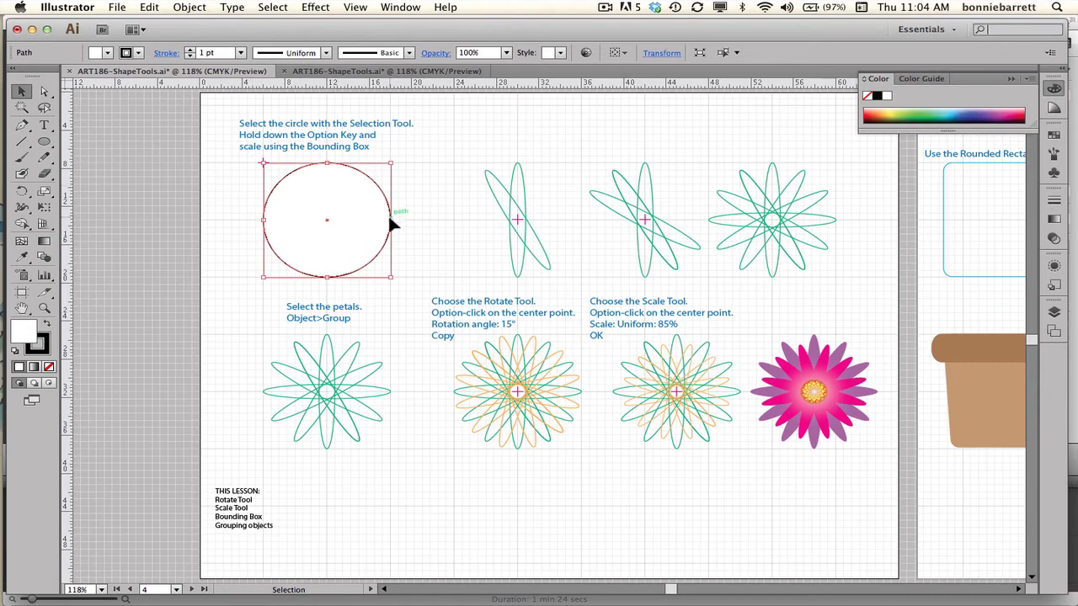
Step: Try to narrow the circle from one side only, to about 4p6 wide, and undo it
left_click_drag(391, 220, 311, 219)
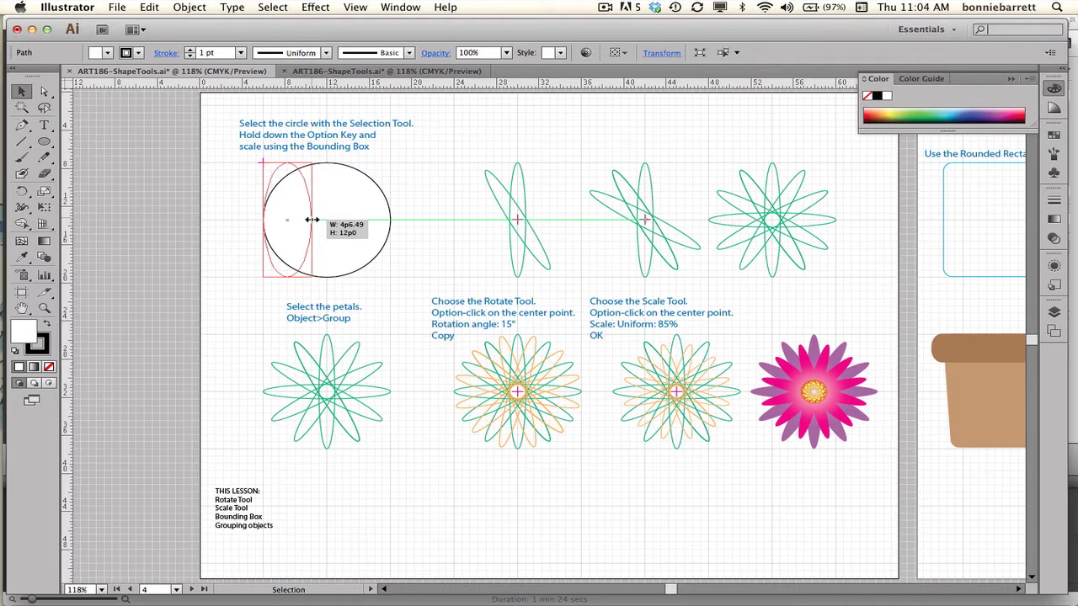
left_click_drag(311, 220, 311, 220)
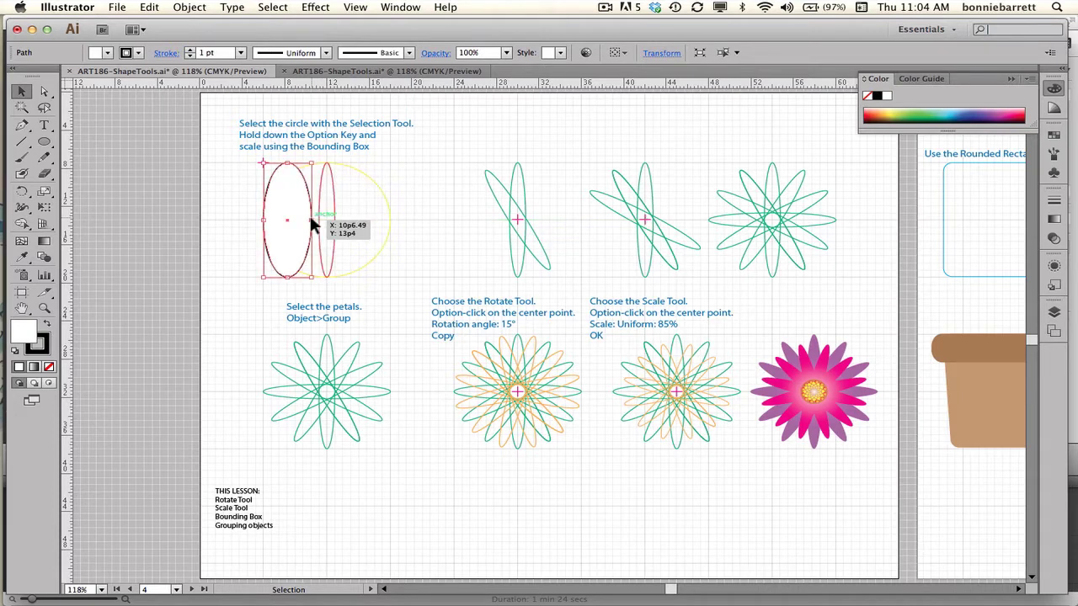
key("super+z")
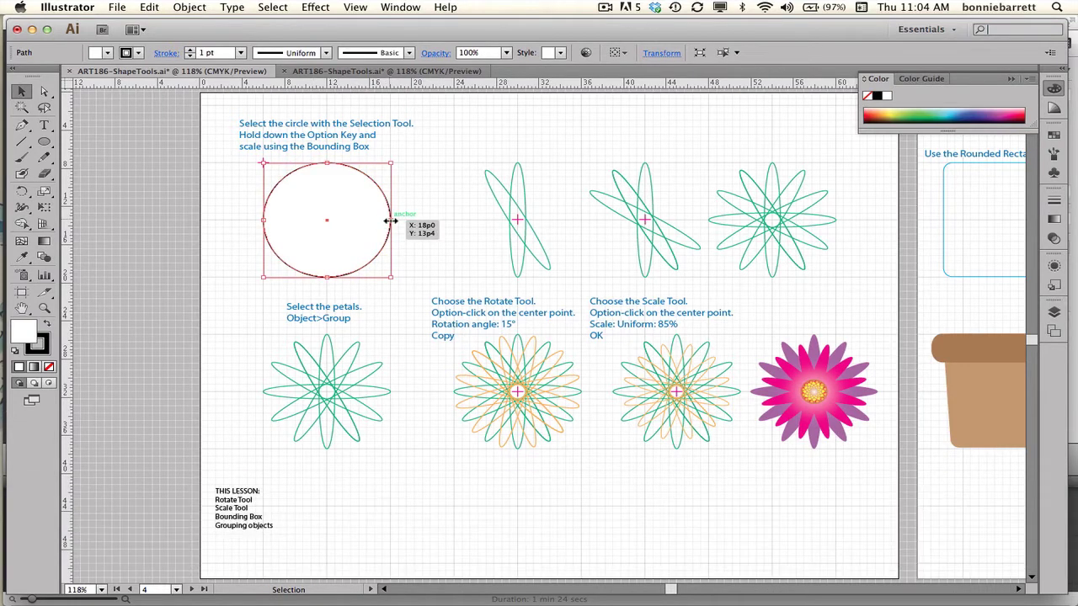
Step: Narrow the circle symmetrically about its center to match the thin red guide ellipse, and remove its fill
key("alt")
left_click_drag(390, 219, 333, 215)
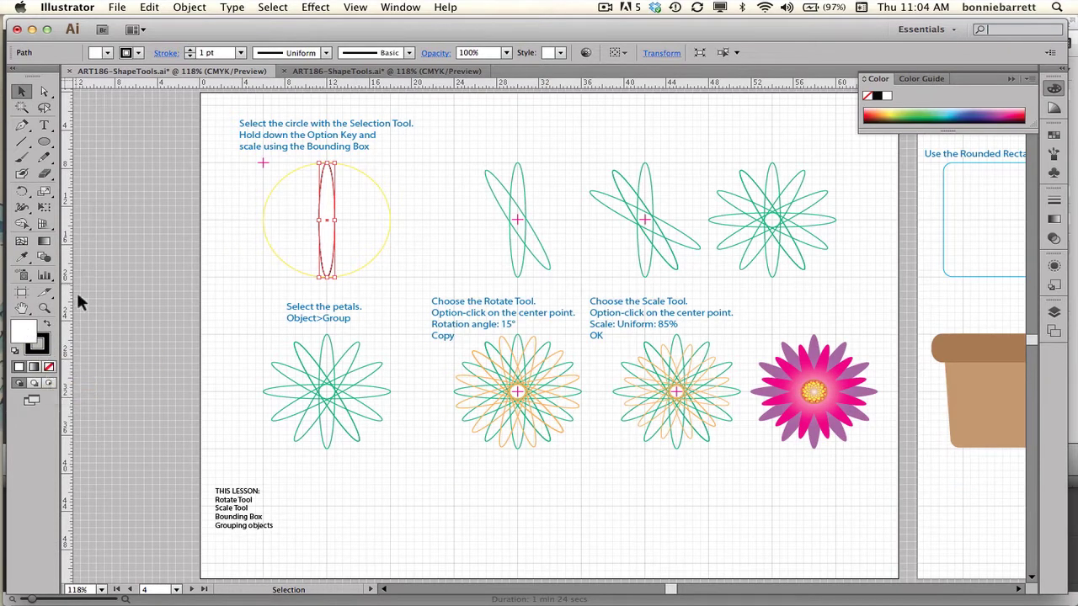
left_click(49, 368)
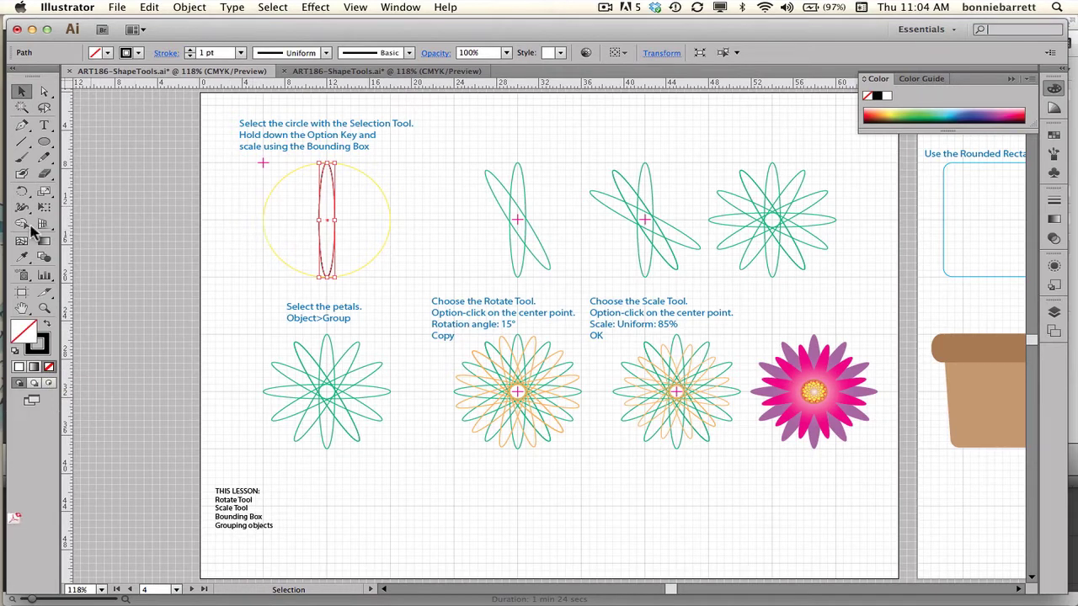
Step: Create a copy of the petal rotated 30° around its center point with the Rotate tool
left_click(40, 308)
left_click_drag(266, 163, 384, 270)
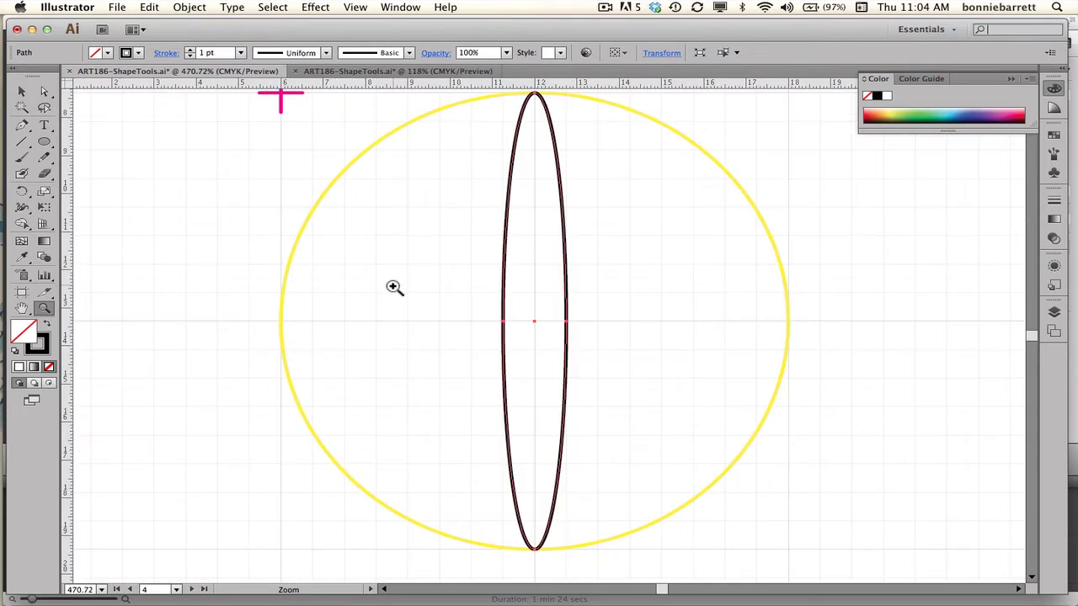
left_click(26, 93)
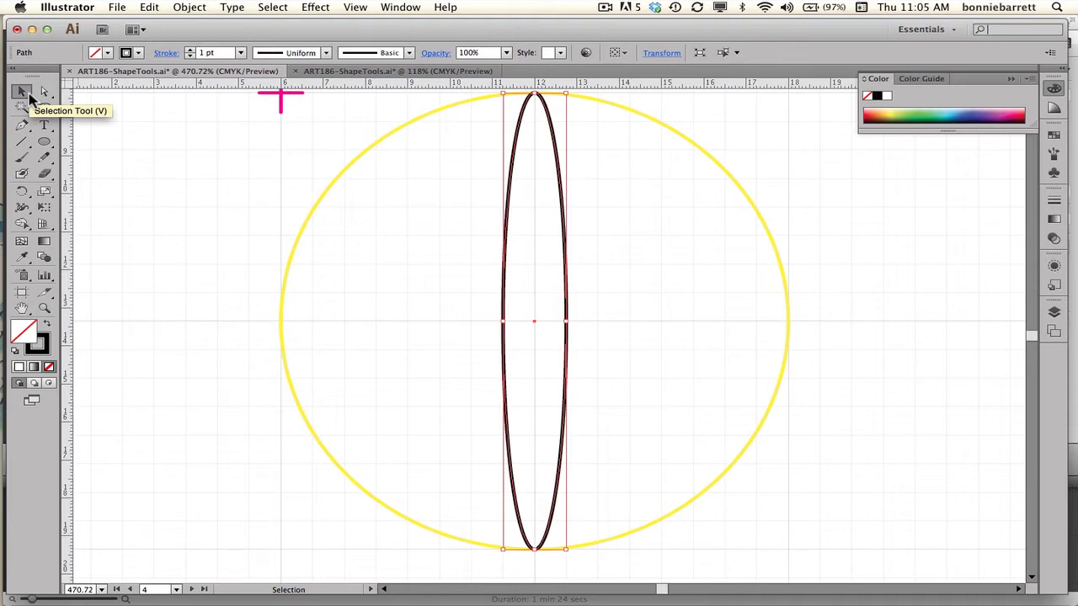
left_click(26, 194)
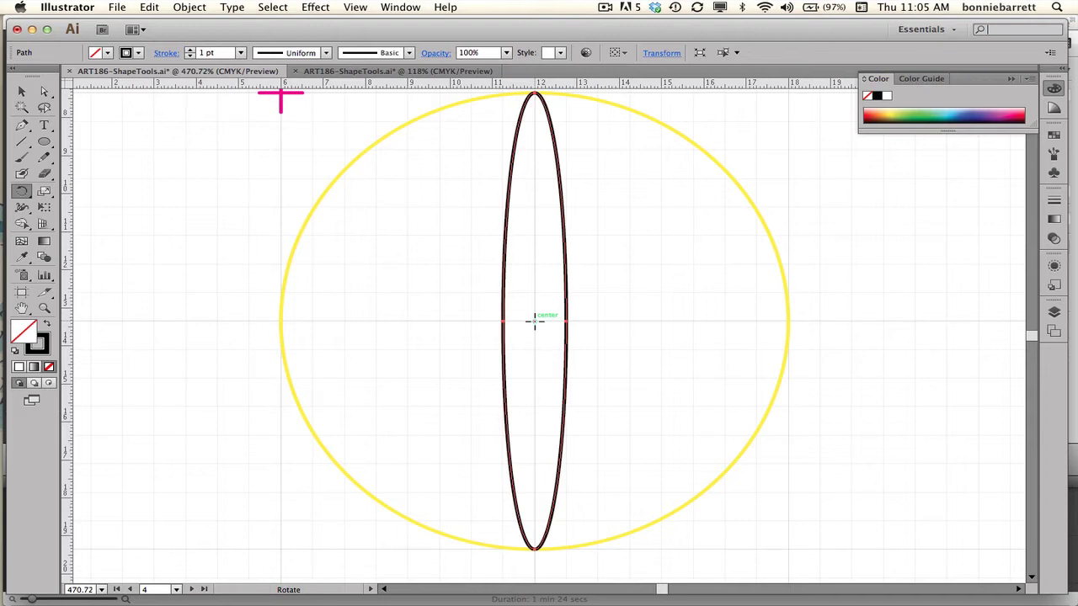
key("alt")
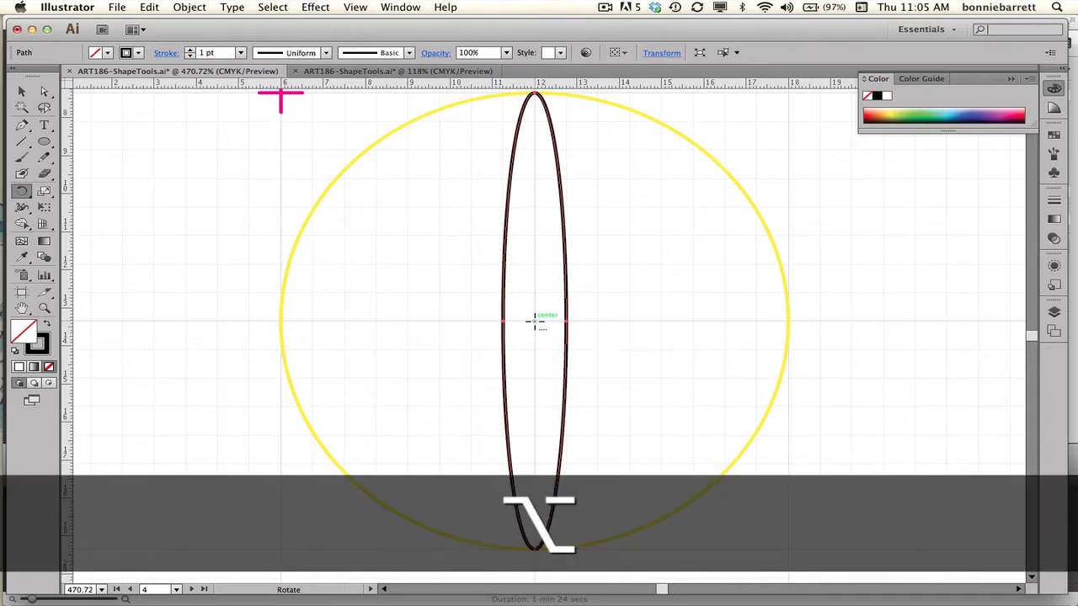
left_click(535, 321, "alt")
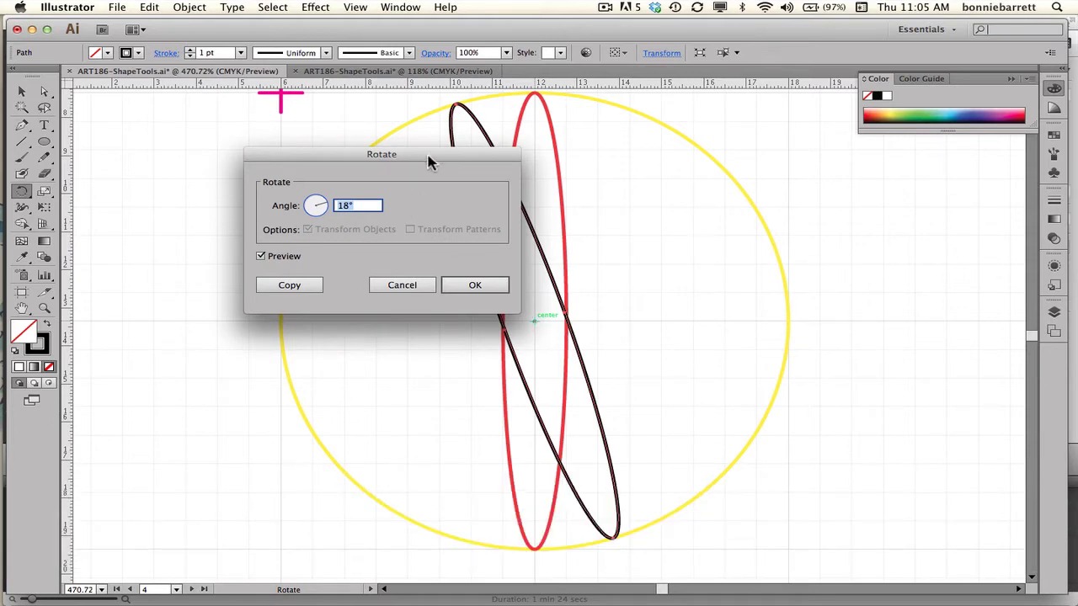
left_click_drag(427, 162, 727, 243)
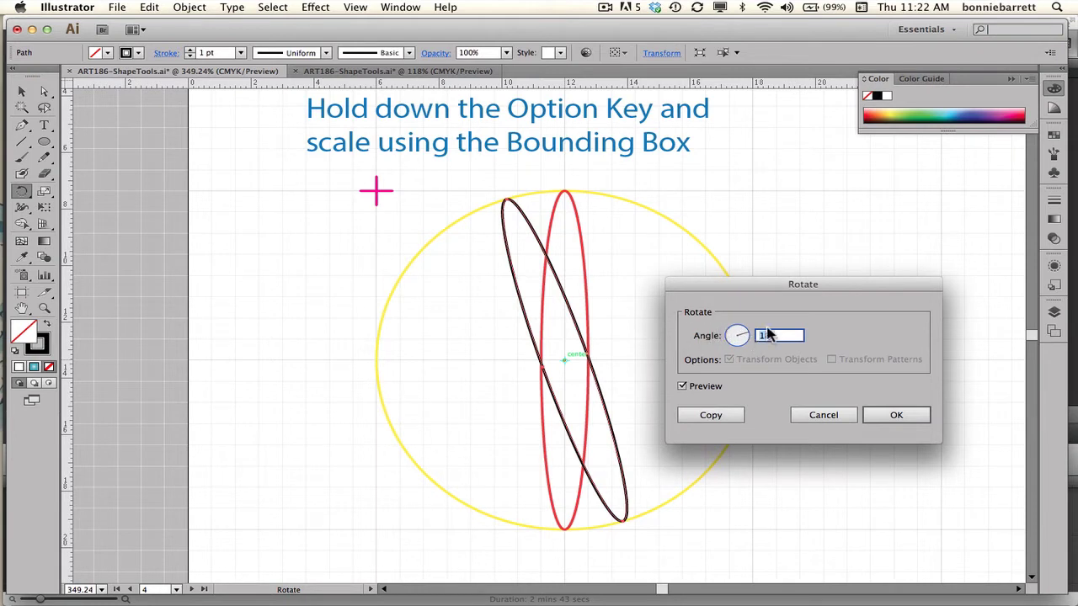
left_click(770, 336)
double_click(756, 336)
type("30")
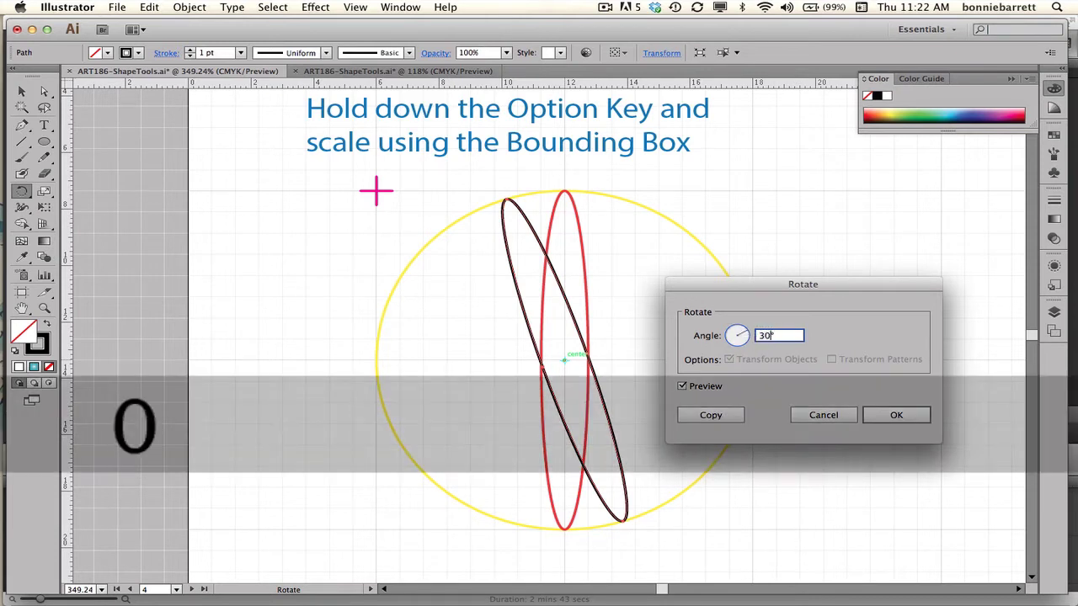
left_click(722, 415)
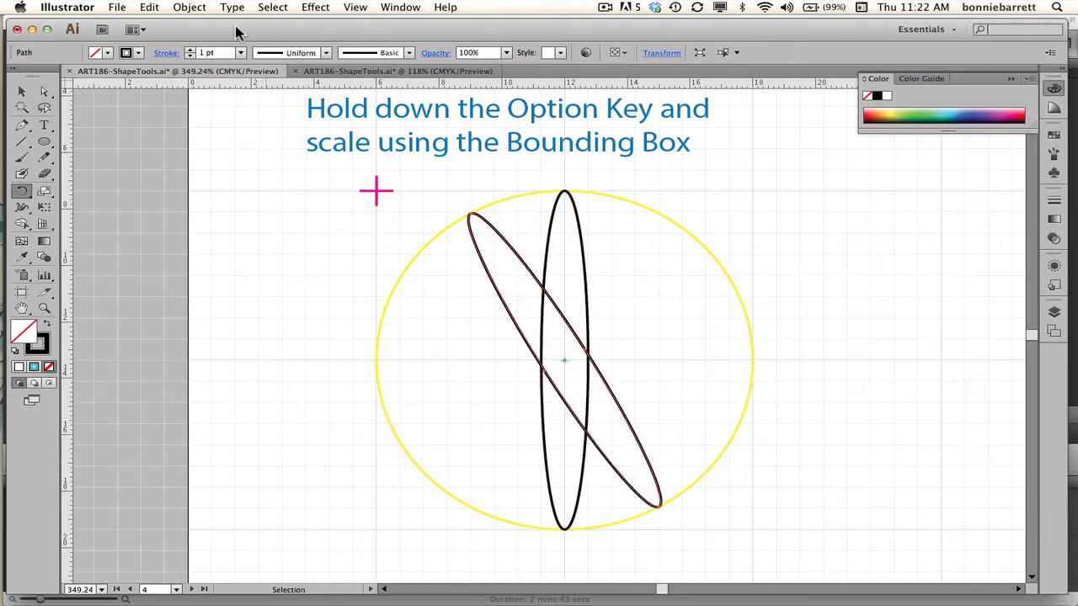
Step: Repeat the rotated copy four more times with Transform Again to complete the ring of petals
left_click(182, 10)
mouse_move(206, 23)
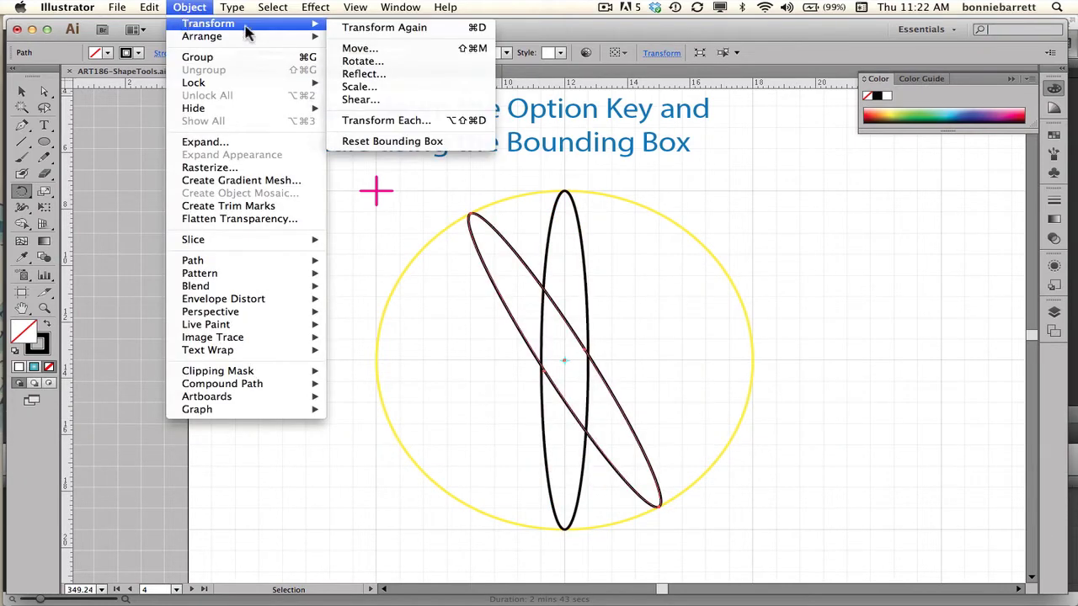
left_click(392, 32)
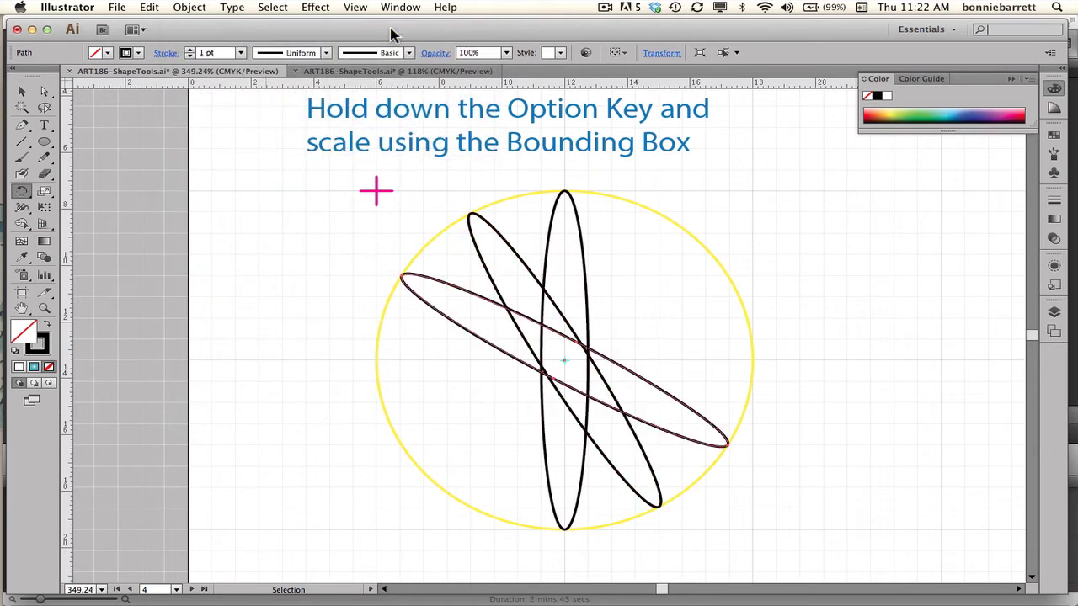
key("super+d")
key("super+d")
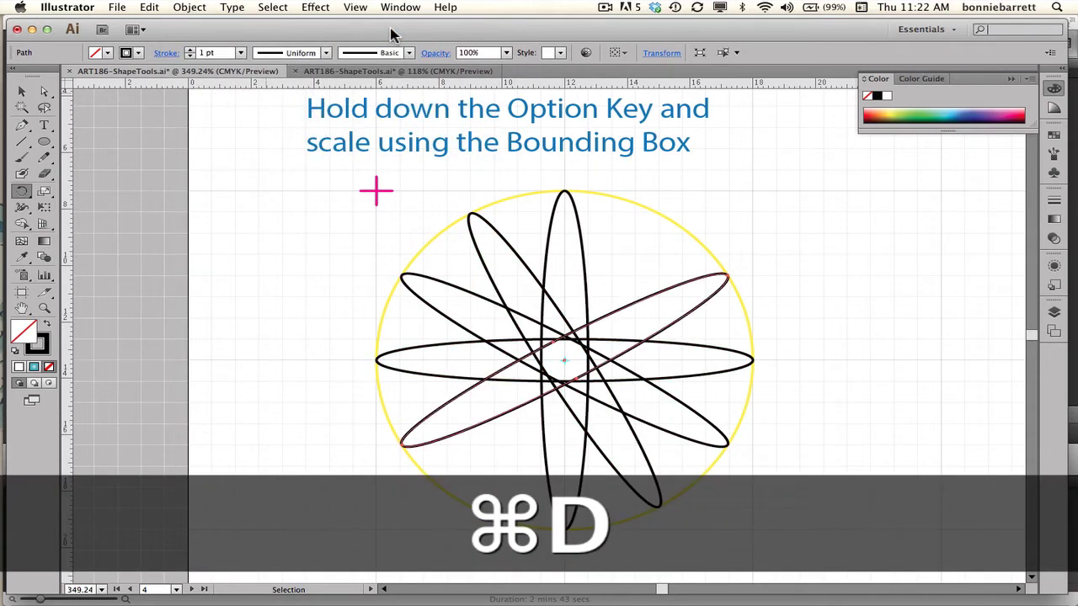
key("super+d")
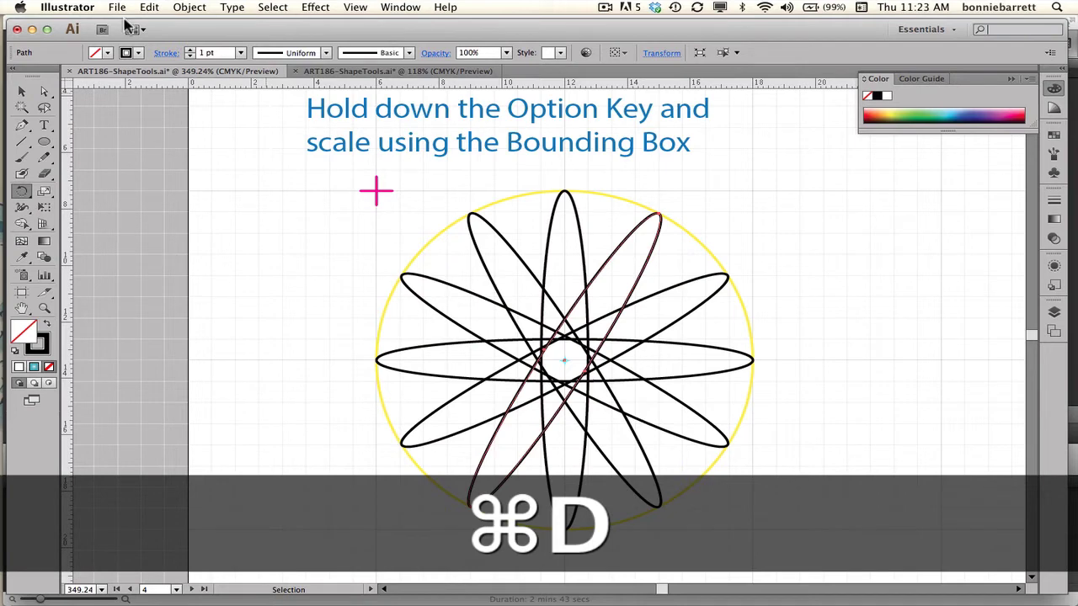
Step: Select all the petals by matching the same Fill & Stroke as the selected petal
left_click(22, 91)
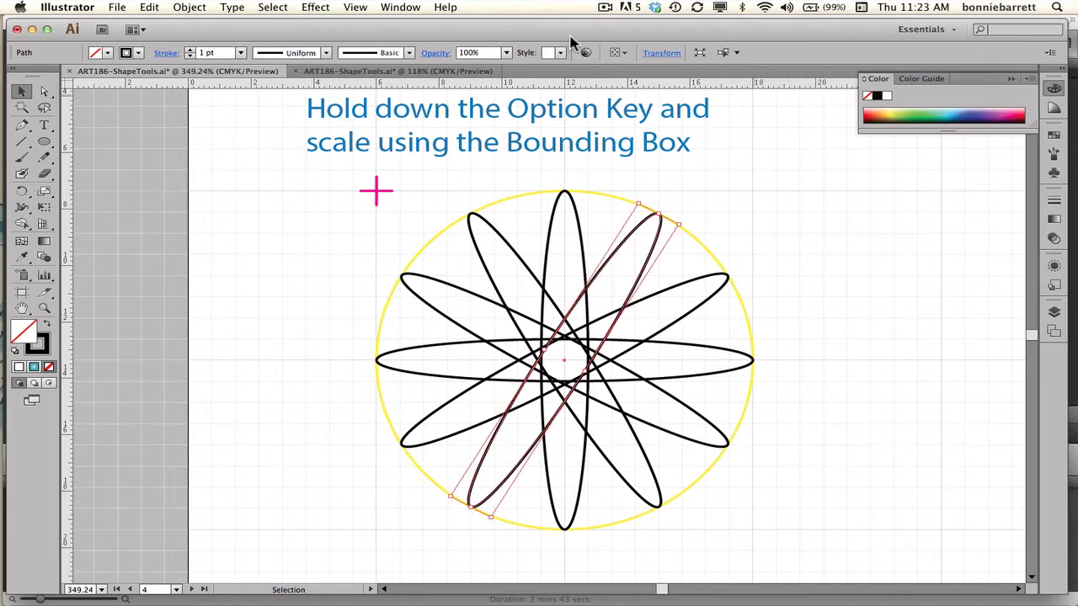
left_click(272, 7)
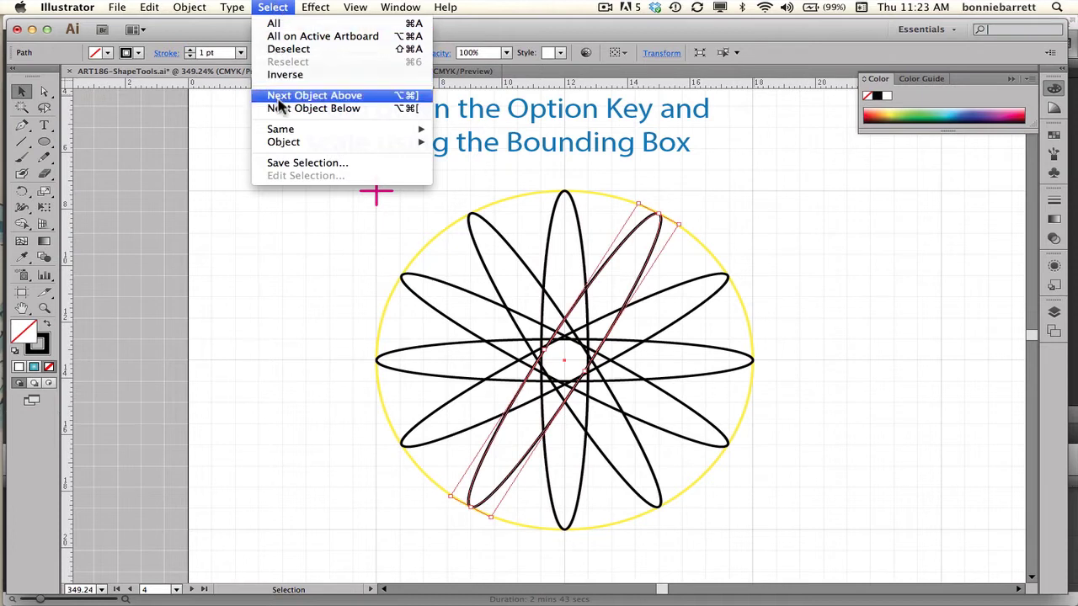
mouse_move(284, 131)
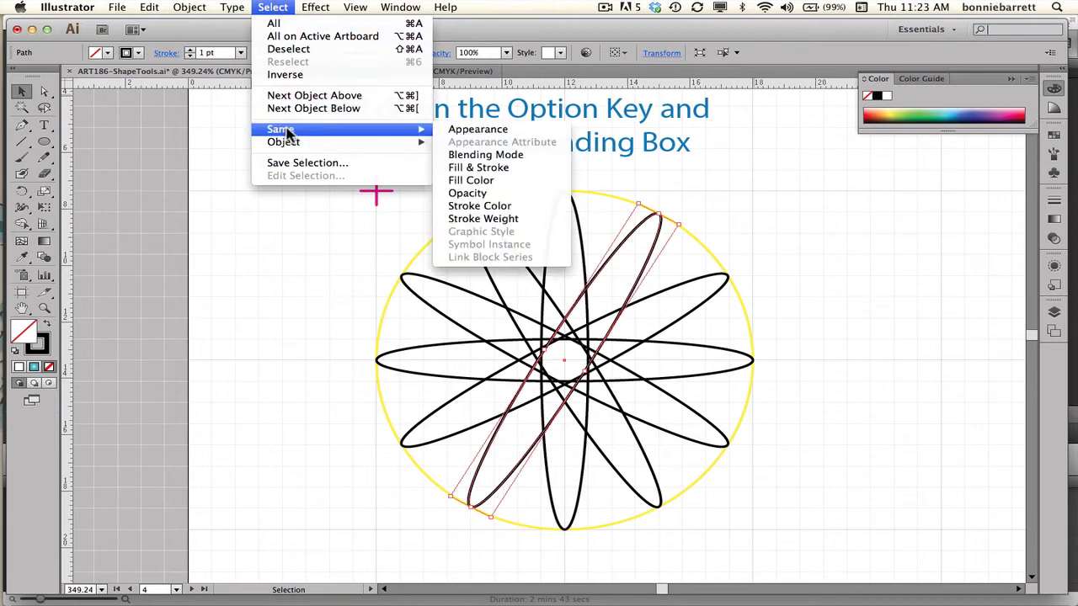
left_click(495, 168)
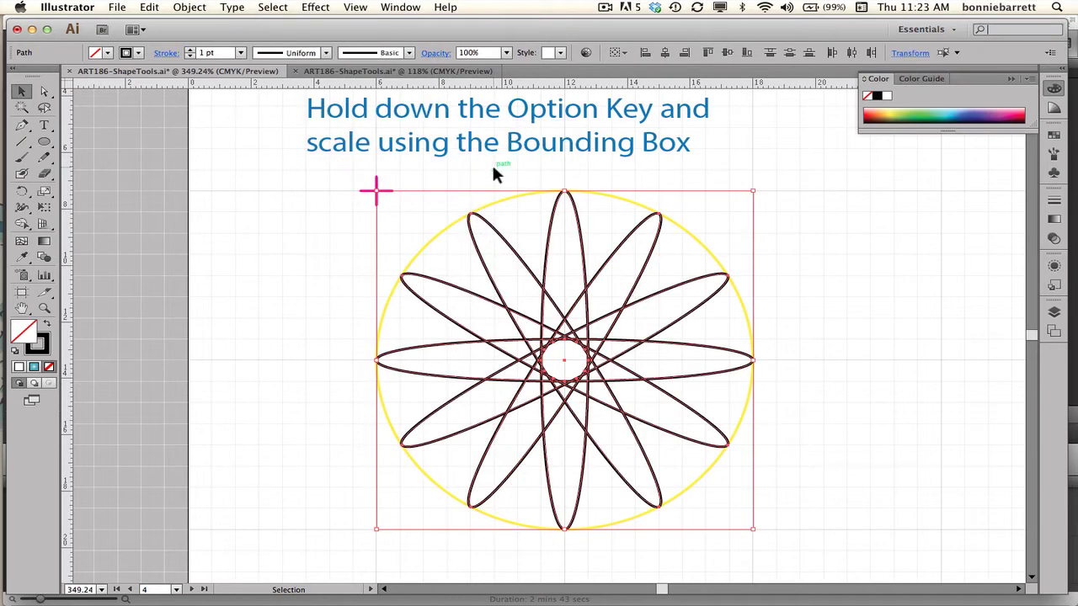
Step: Group the selected petals into one object and deselect it
left_click(184, 8)
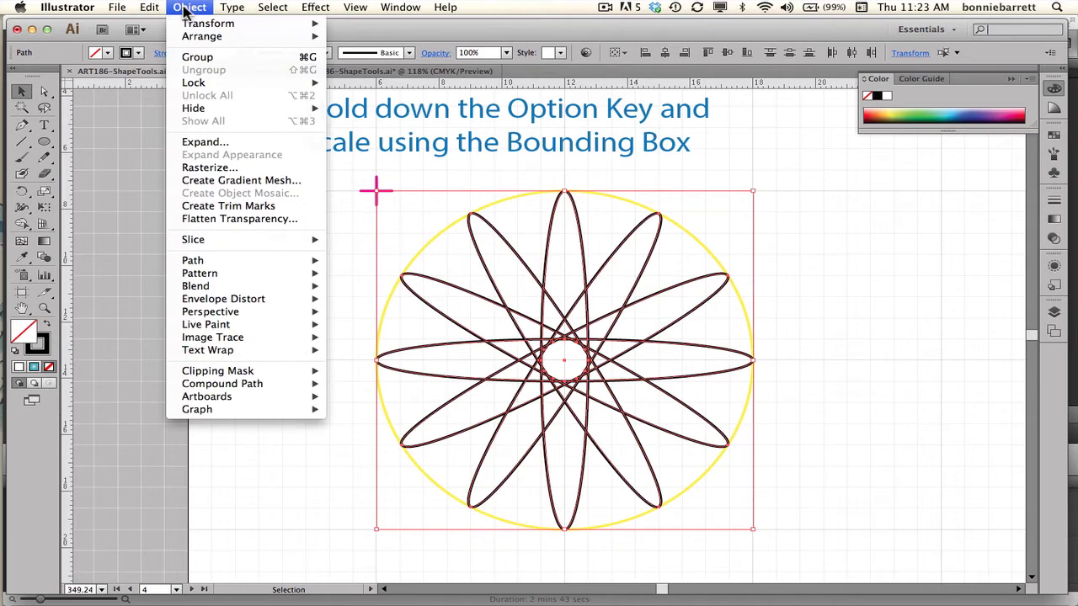
left_click(200, 58)
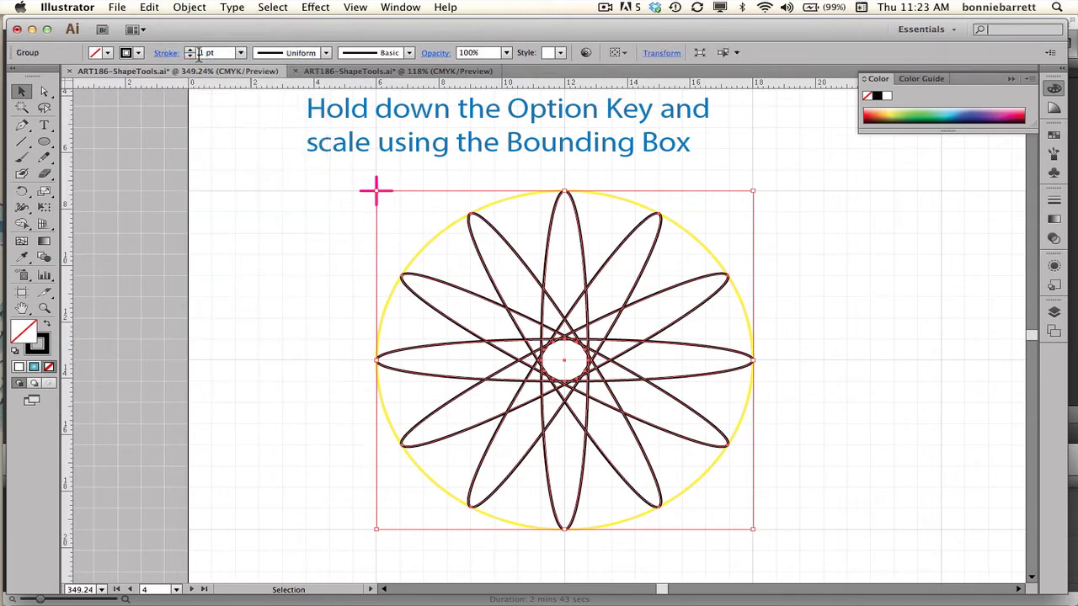
left_click(333, 250)
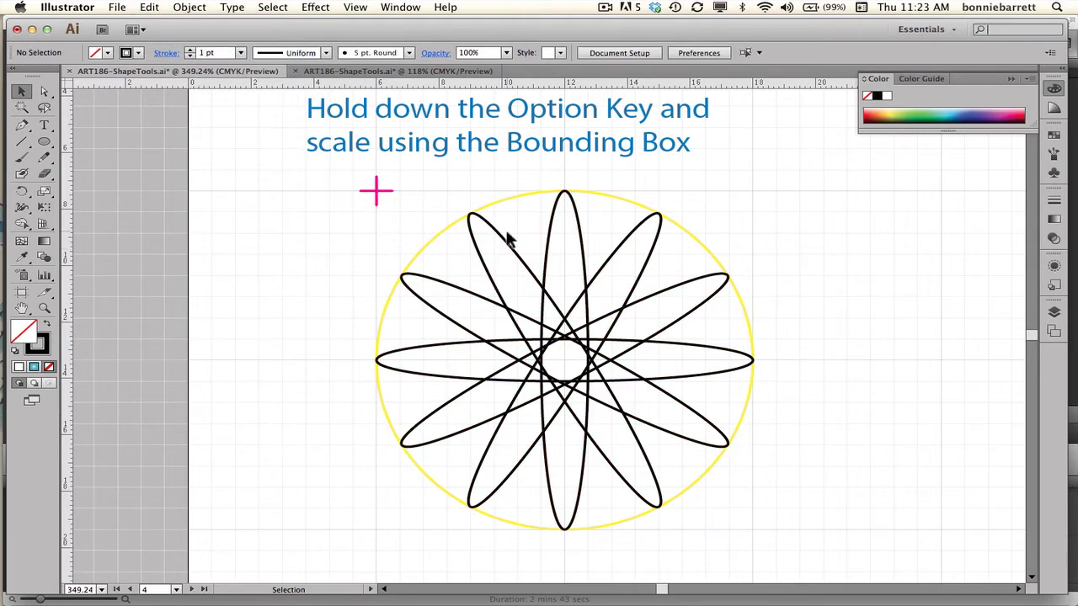
Step: Fill the petal group with the golden-yellow radial gradient swatch
left_click(514, 257)
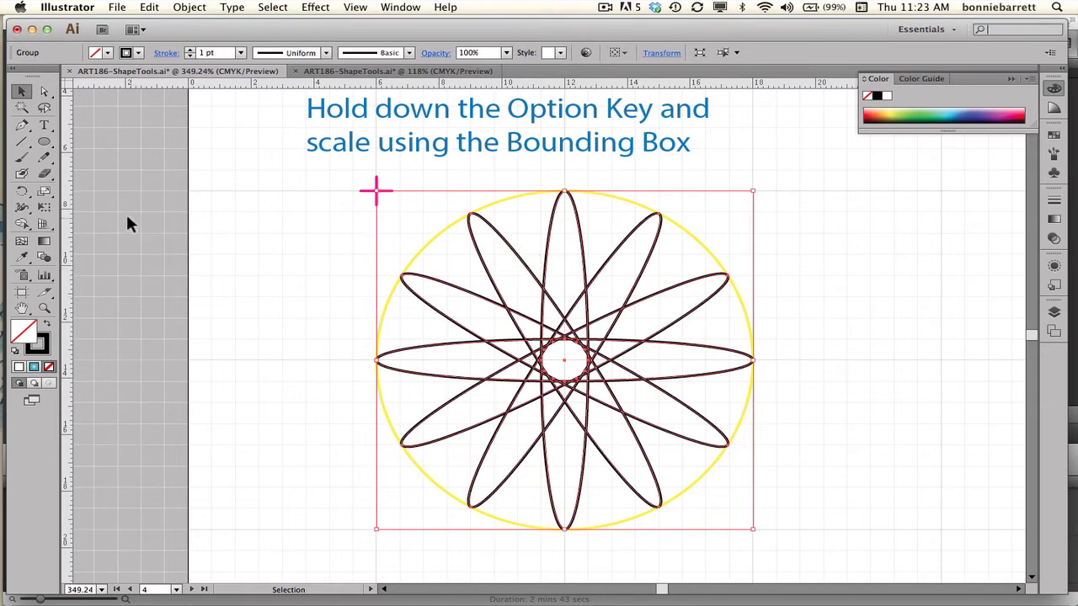
left_click(108, 55)
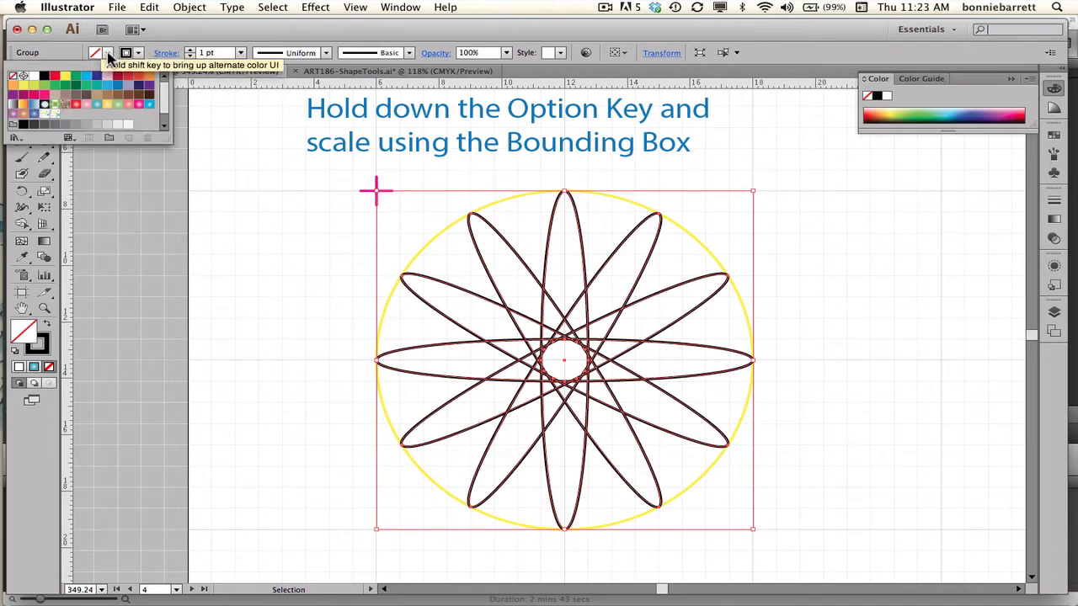
left_click(108, 105)
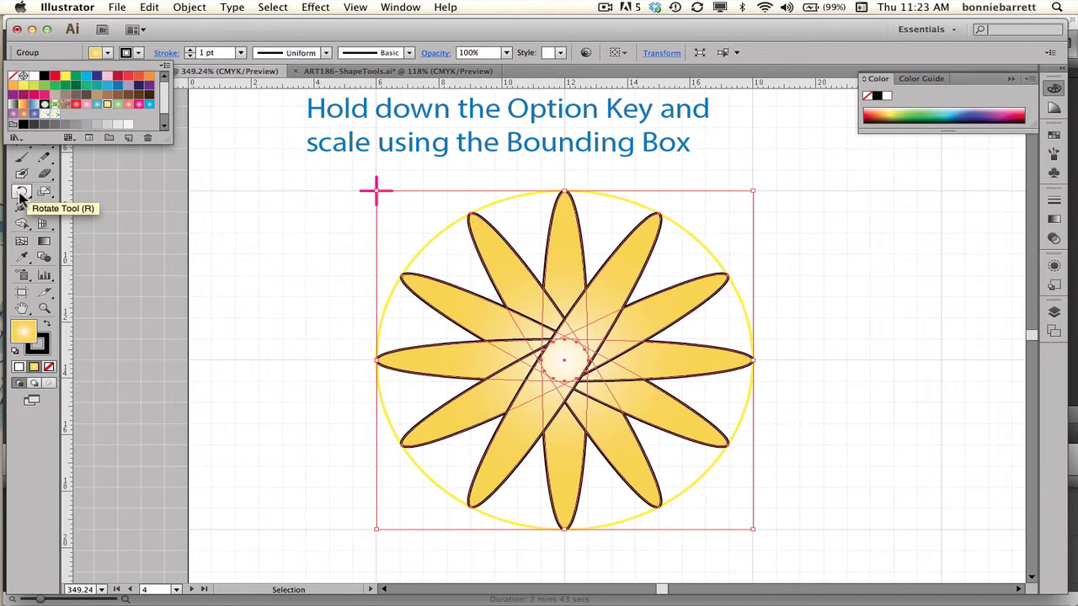
key("Escape")
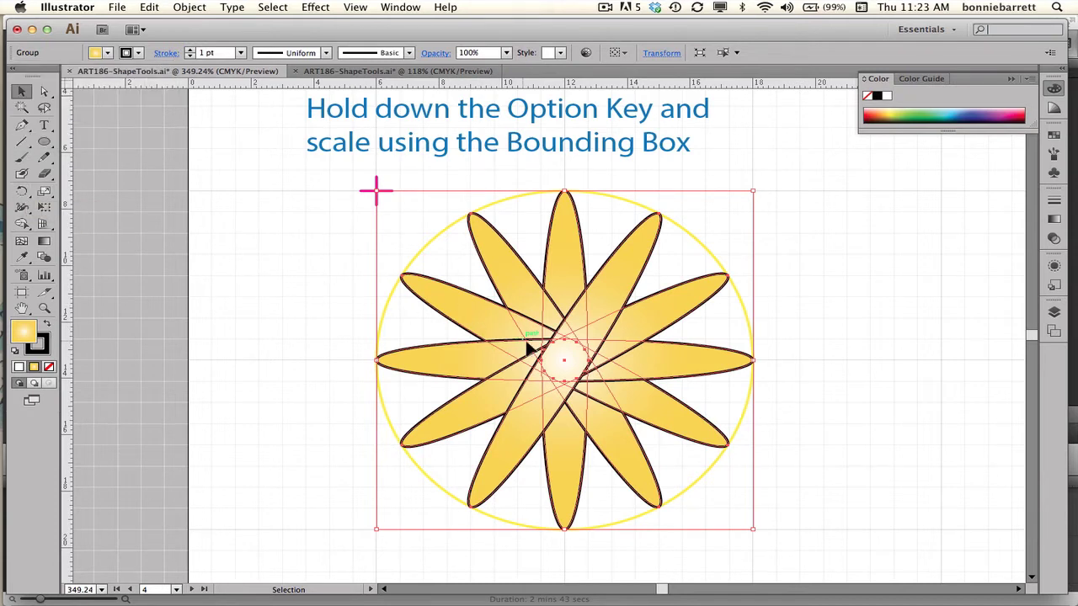
Step: Create a copy of the yellow petal group rotated 15° around its center point with the Rotate tool
left_click(21, 191)
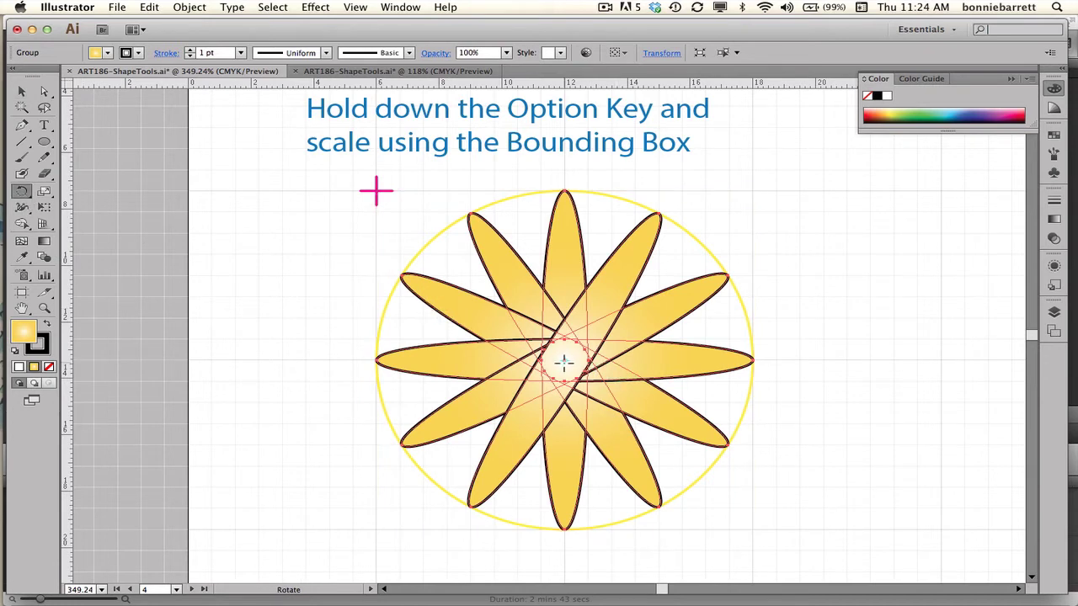
key("alt")
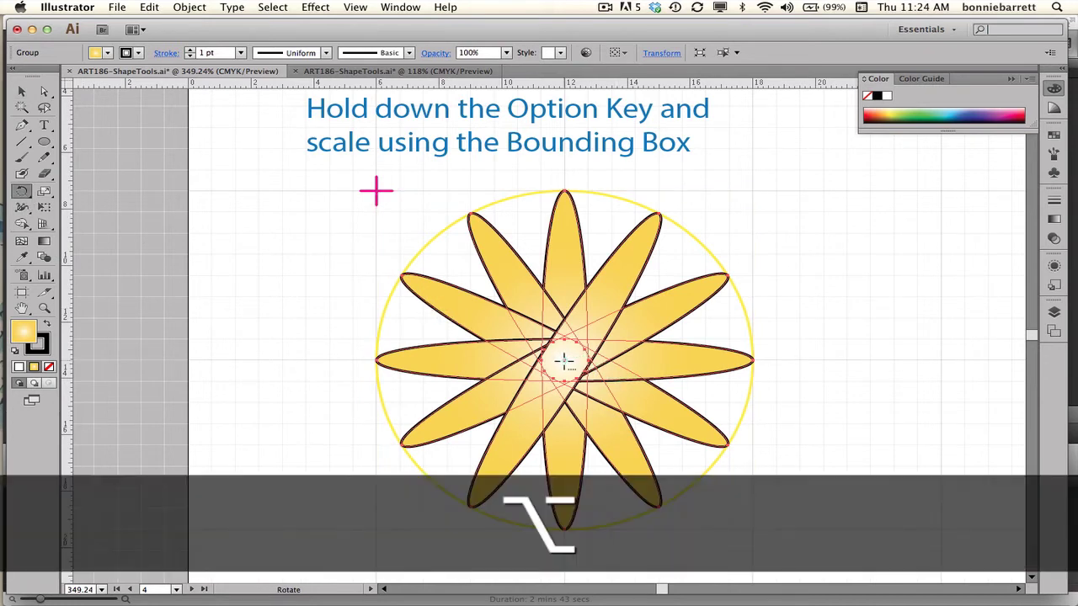
left_click(564, 361, "alt")
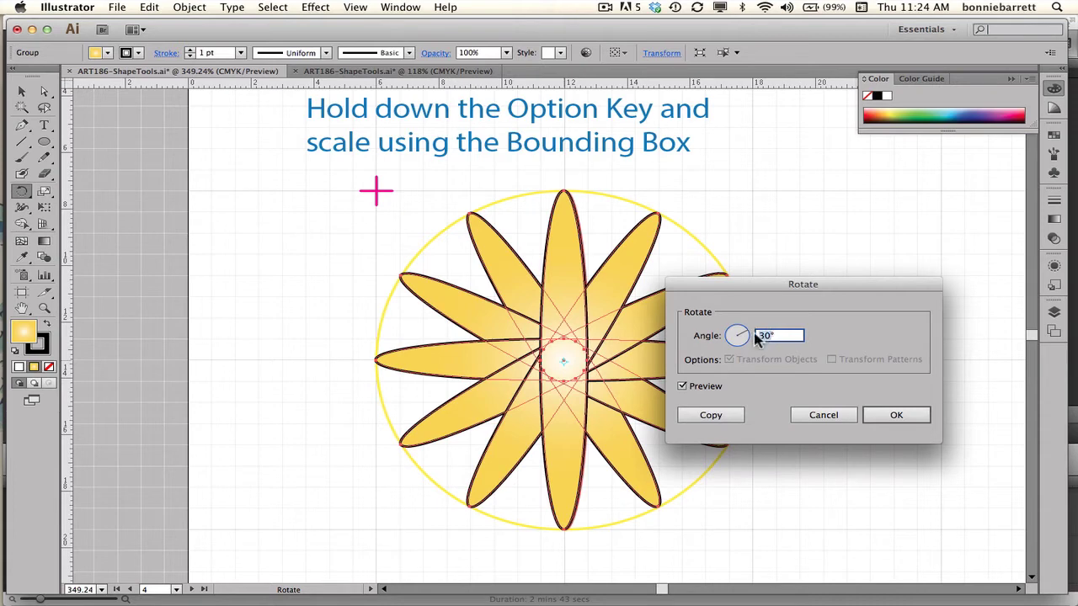
type("15")
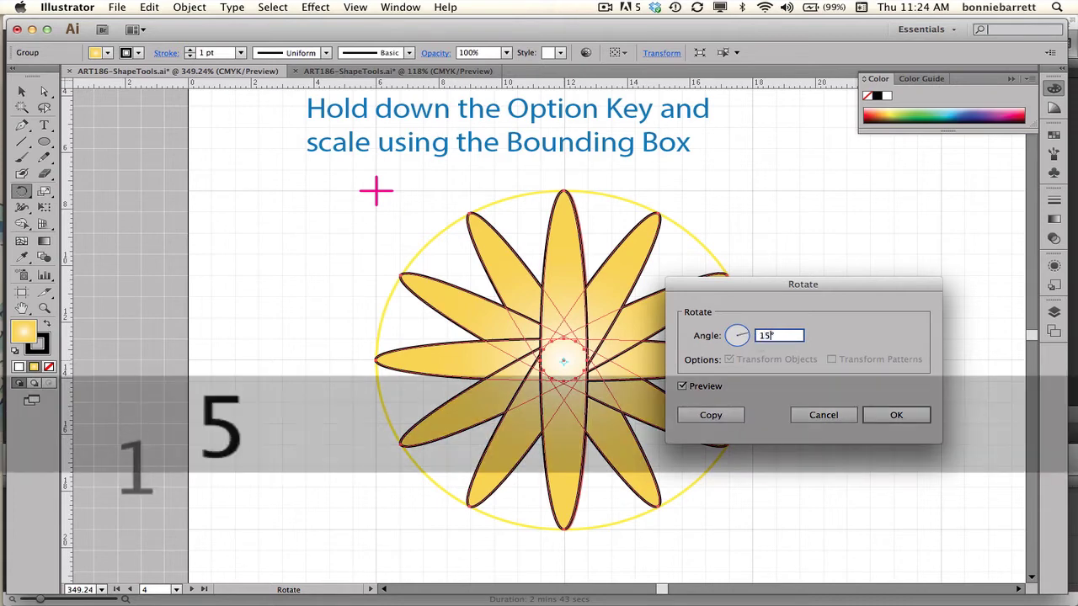
left_click(698, 416)
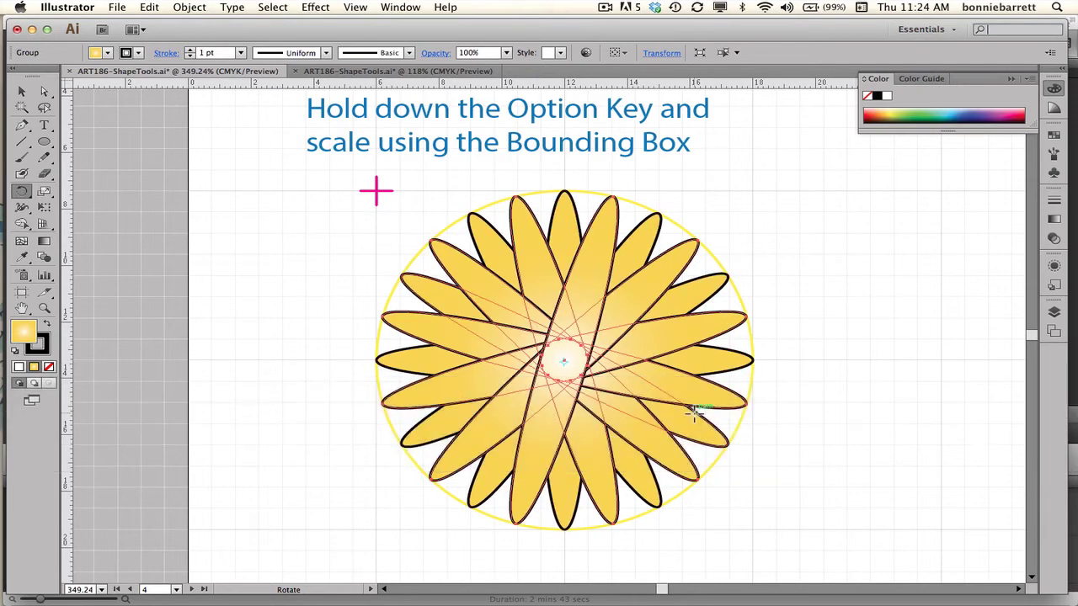
Step: Fill the copied petal group with the coral-pink radial gradient swatch and remove its stroke
left_click(108, 53)
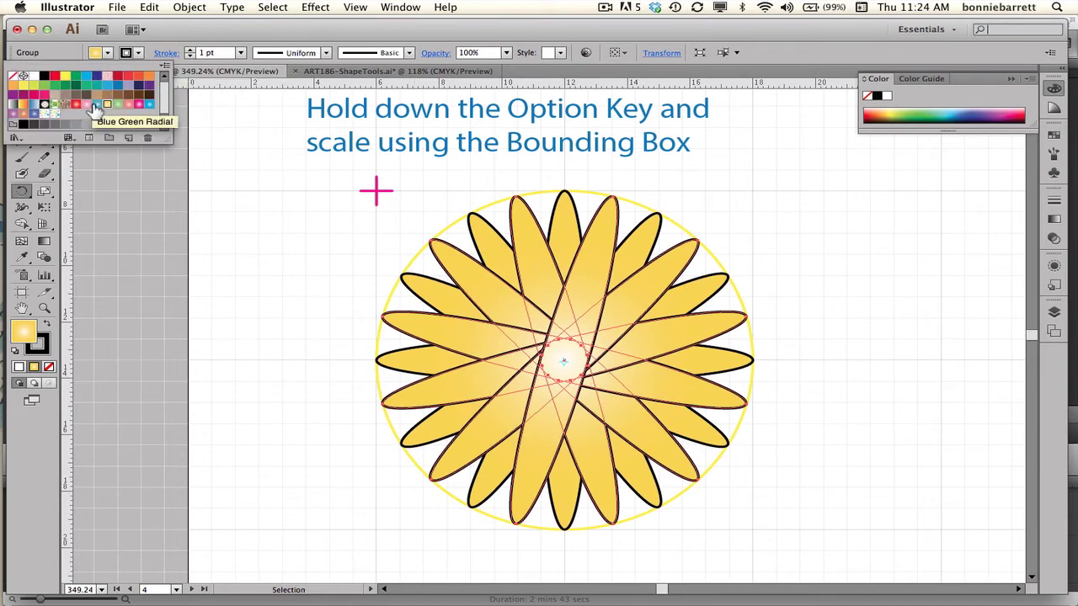
left_click(127, 106)
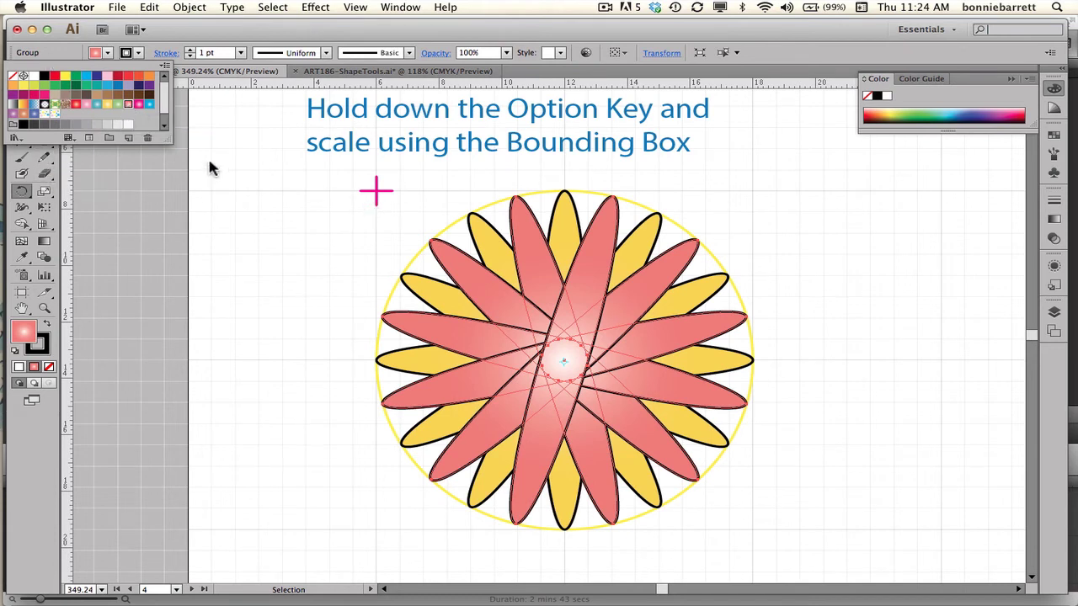
left_click(140, 54)
left_click(139, 54)
left_click(14, 76)
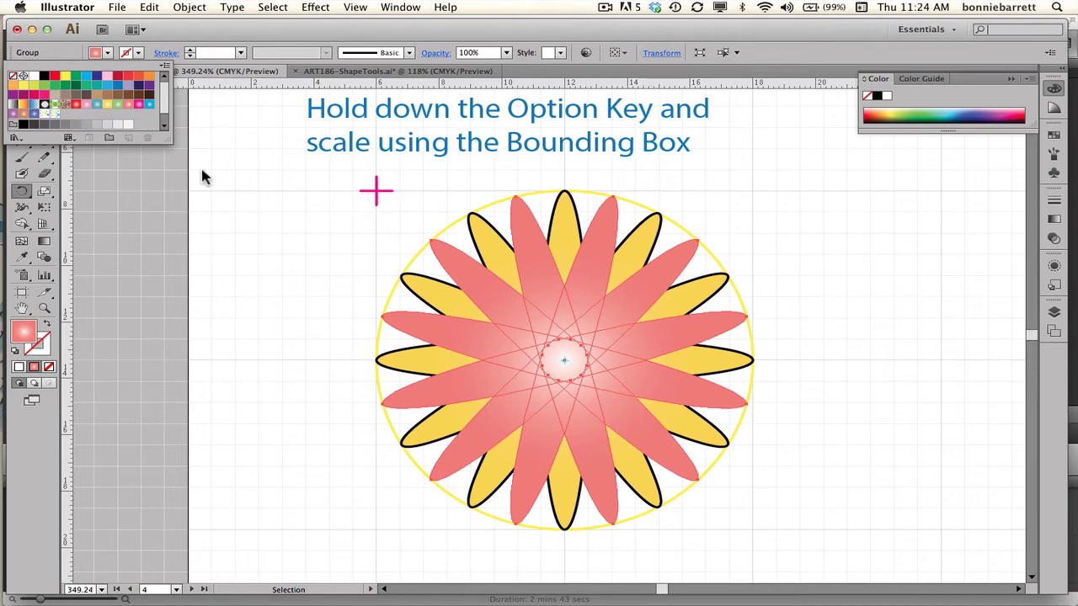
left_click(84, 149)
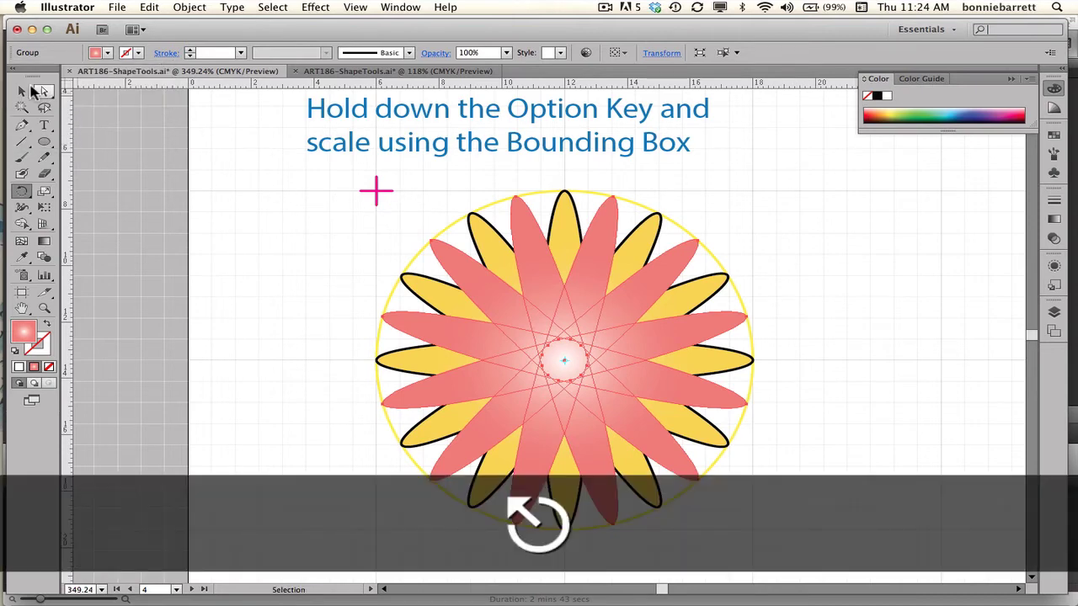
Step: Remove the black stroke from the yellow petal group behind the pink one
left_click(21, 91)
left_click(474, 221)
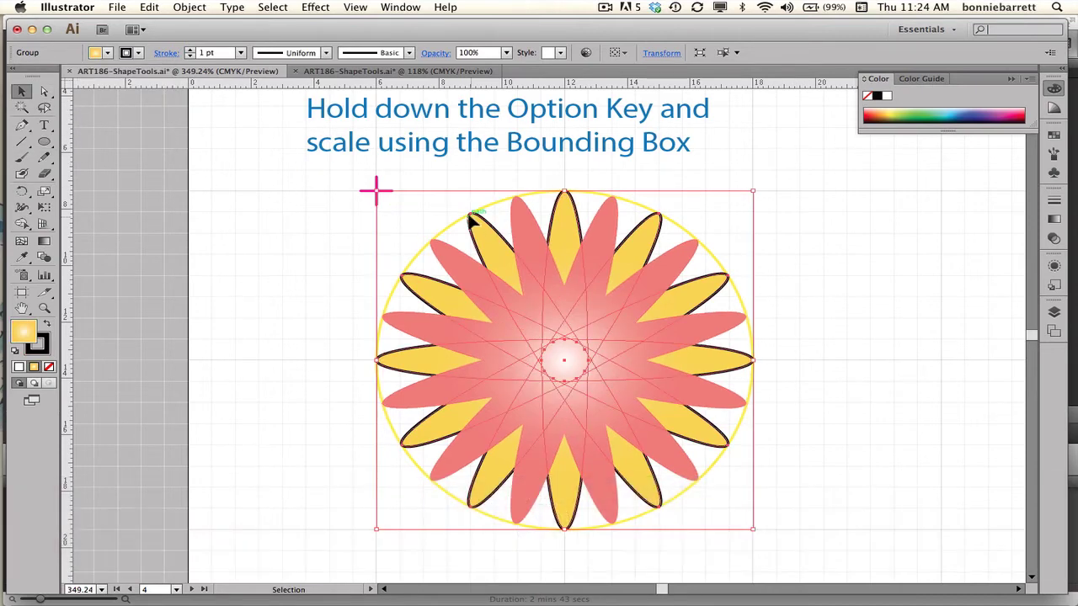
left_click(137, 54)
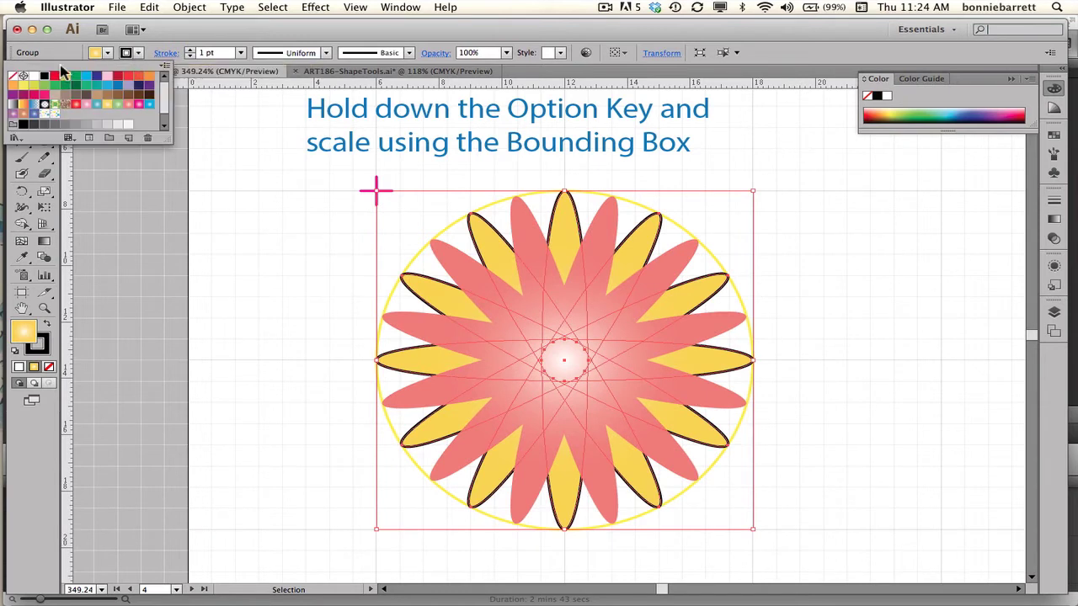
left_click(13, 76)
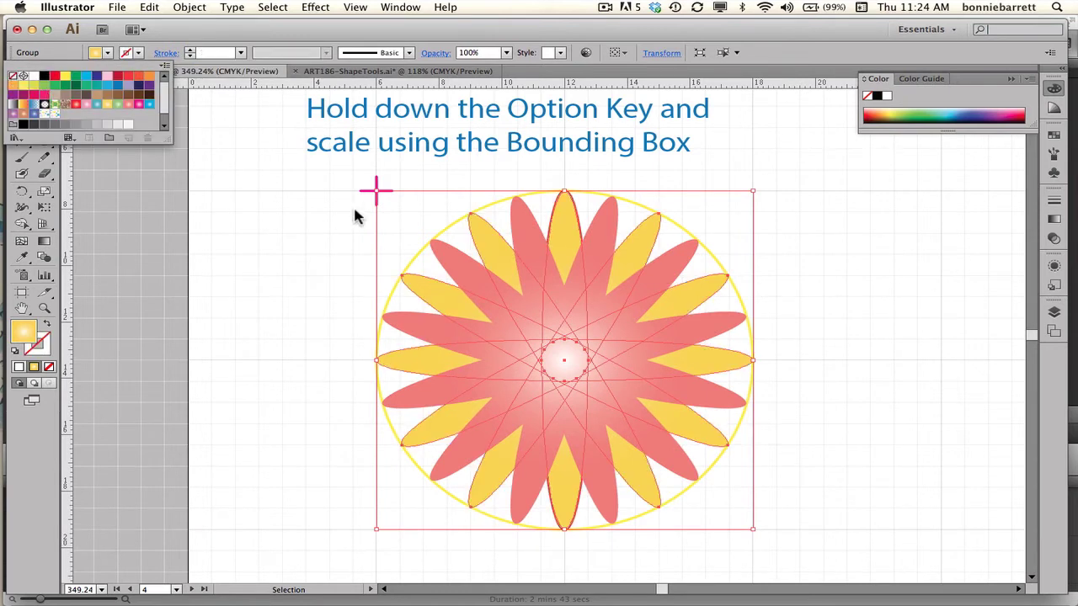
left_click(410, 235)
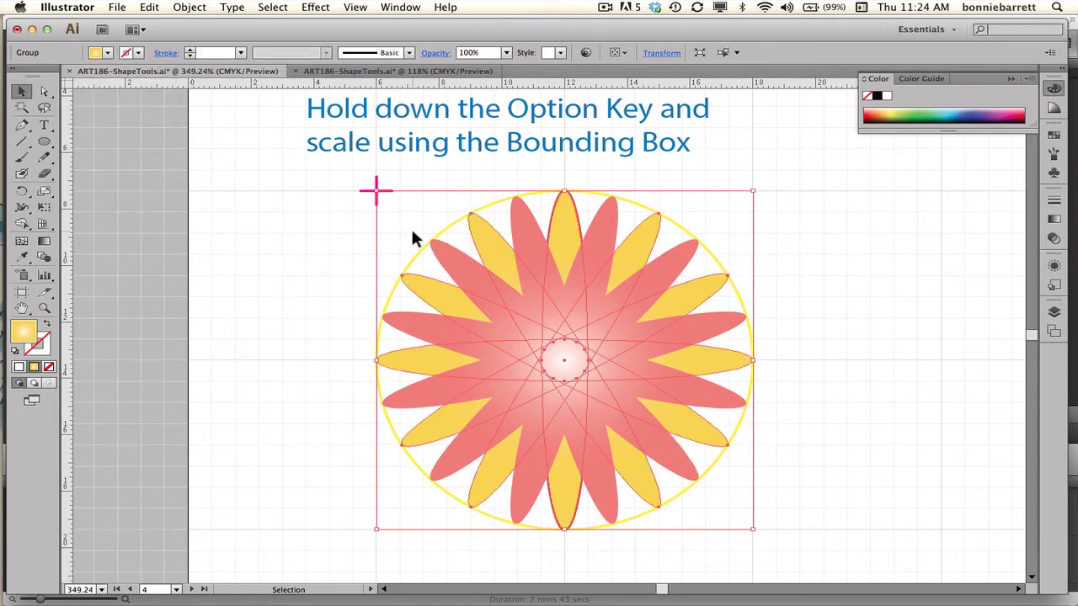
Step: Scale the pink petal group uniformly to 80% around its center point with the Scale tool
key("super+0")
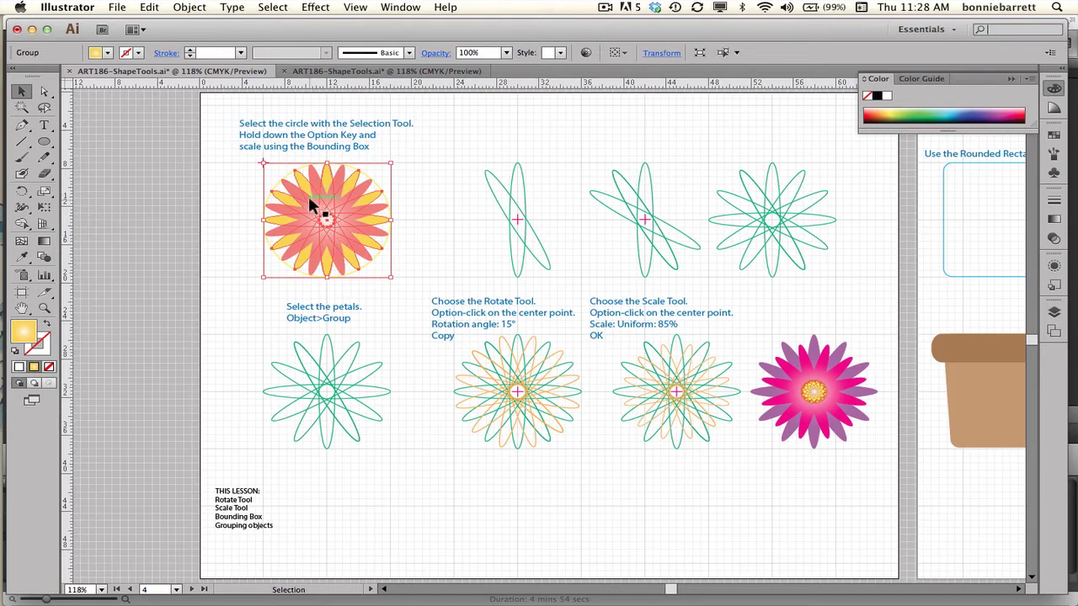
key("super+z")
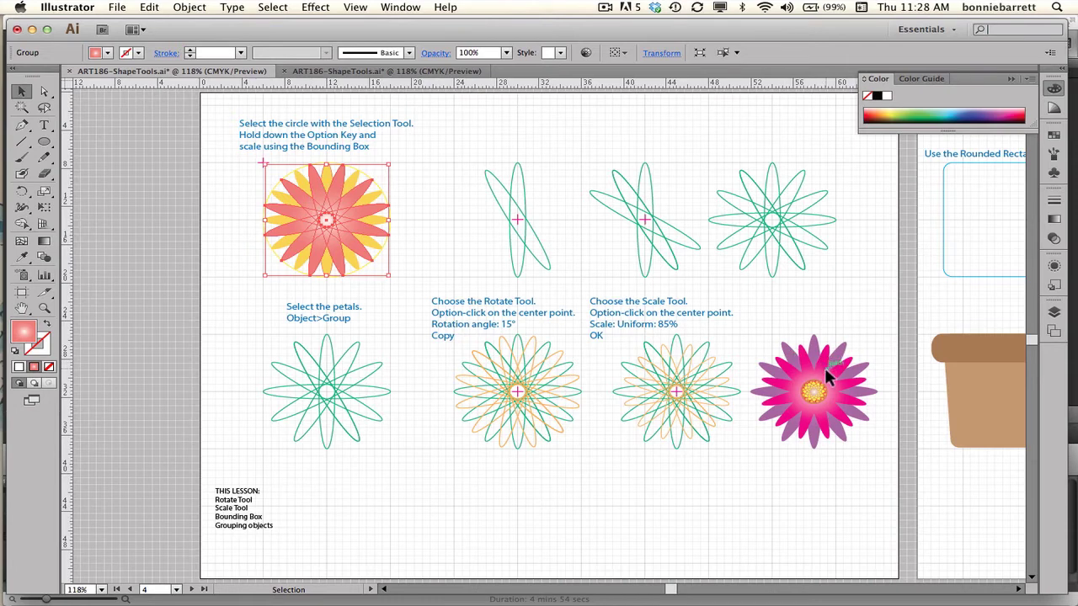
left_click(45, 193)
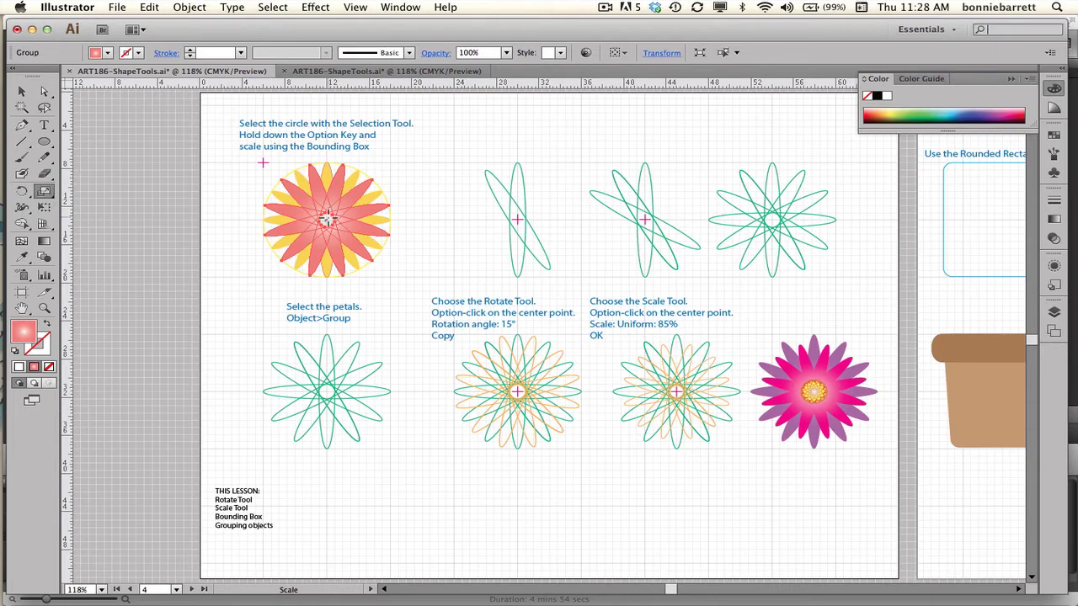
left_click(45, 308)
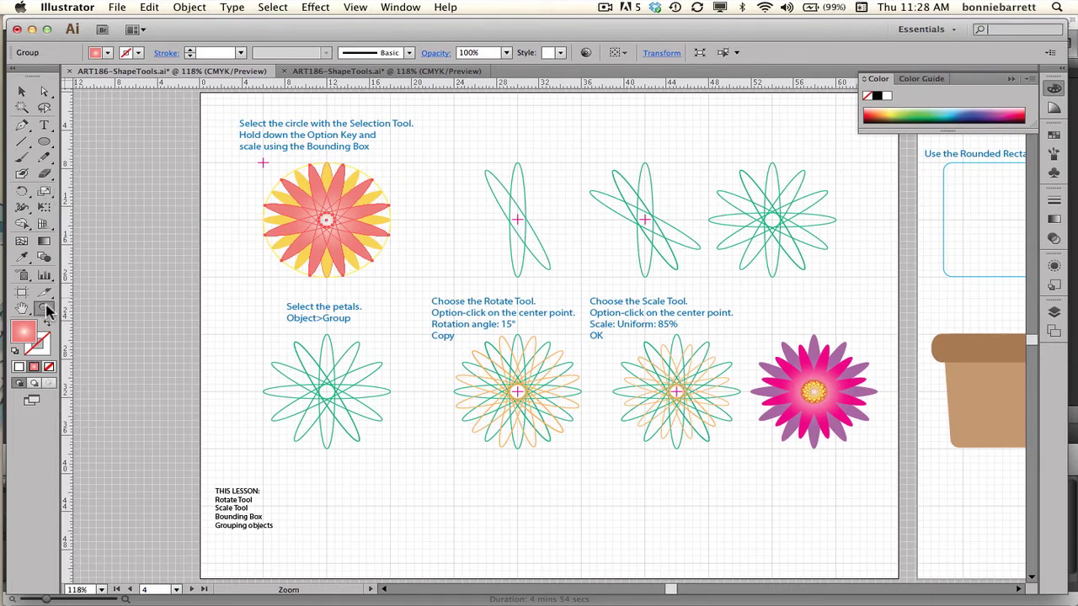
left_click_drag(250, 149, 416, 301)
left_click(26, 93)
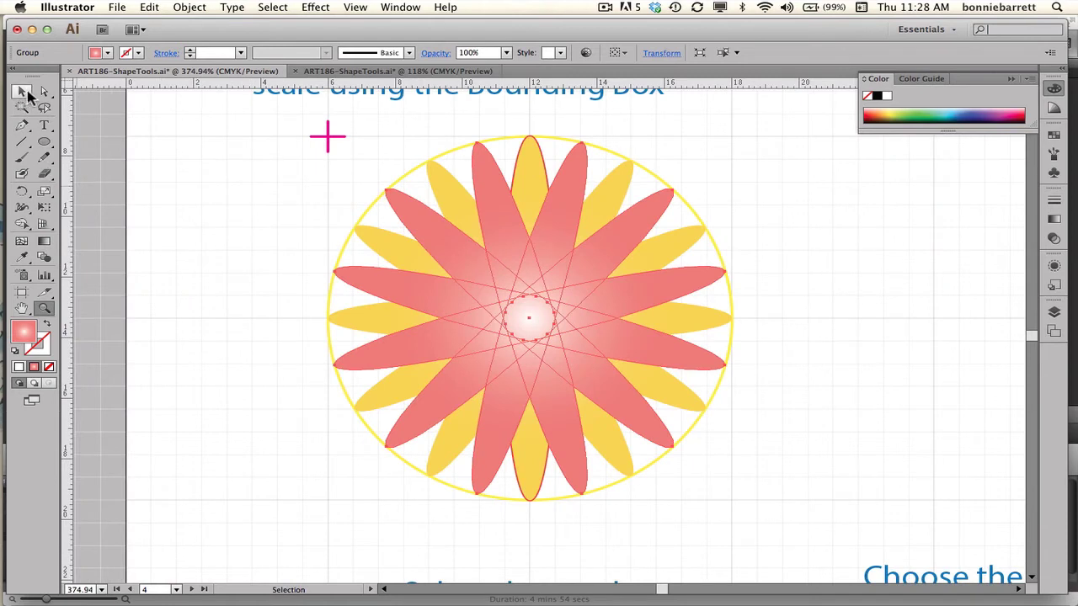
left_click(44, 191)
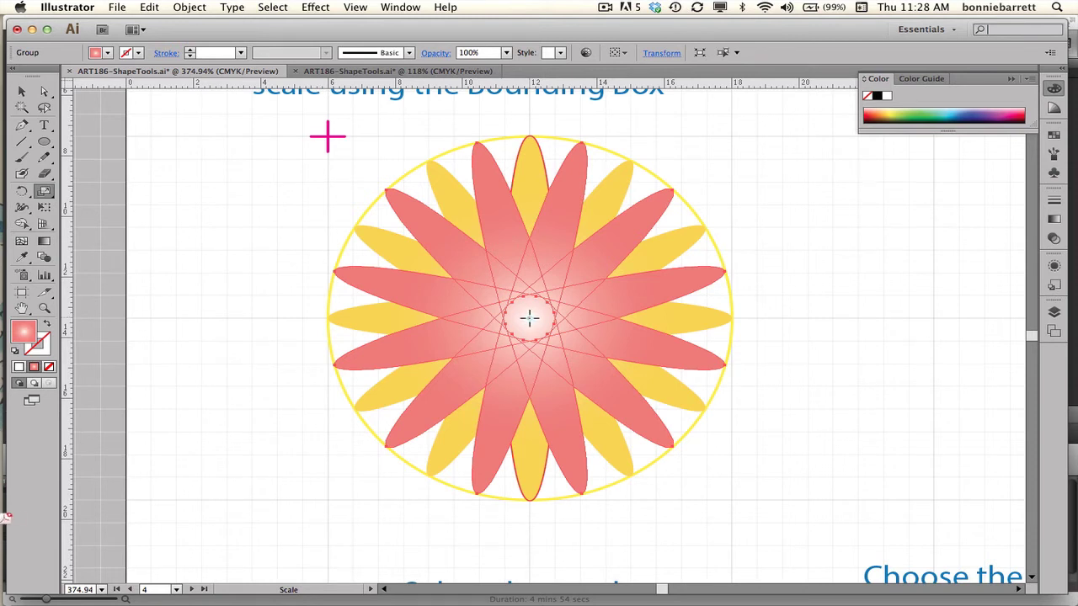
key("alt")
left_click(530, 318, "alt")
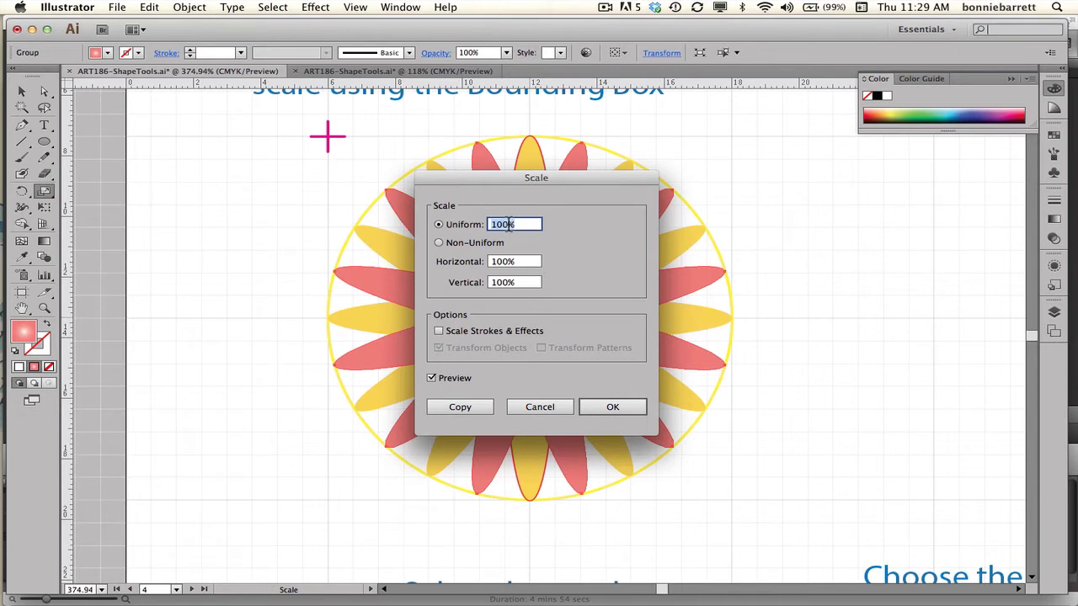
type("80")
left_click(609, 409)
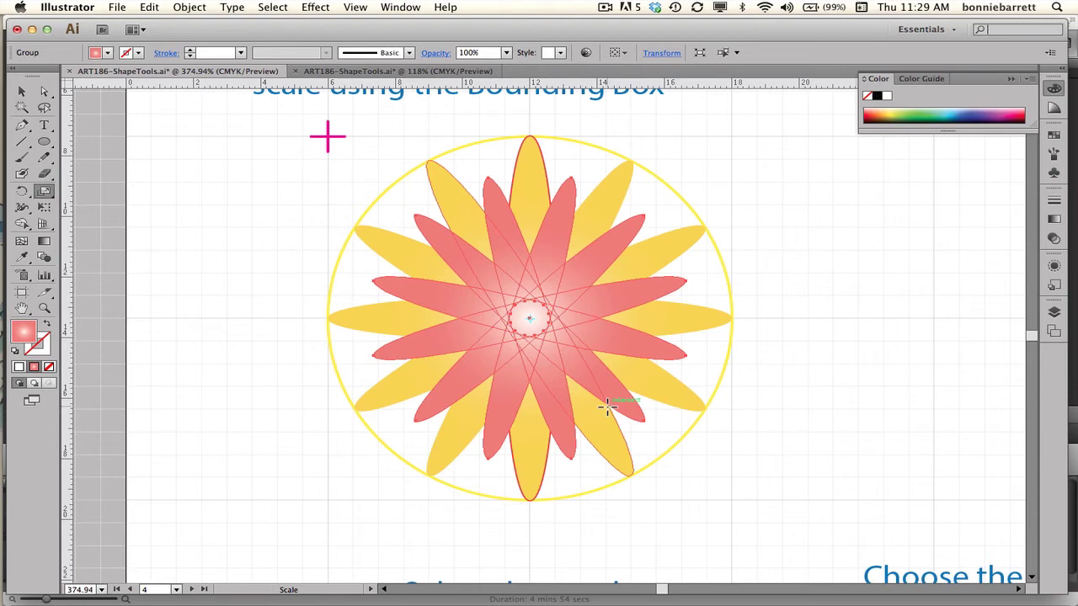
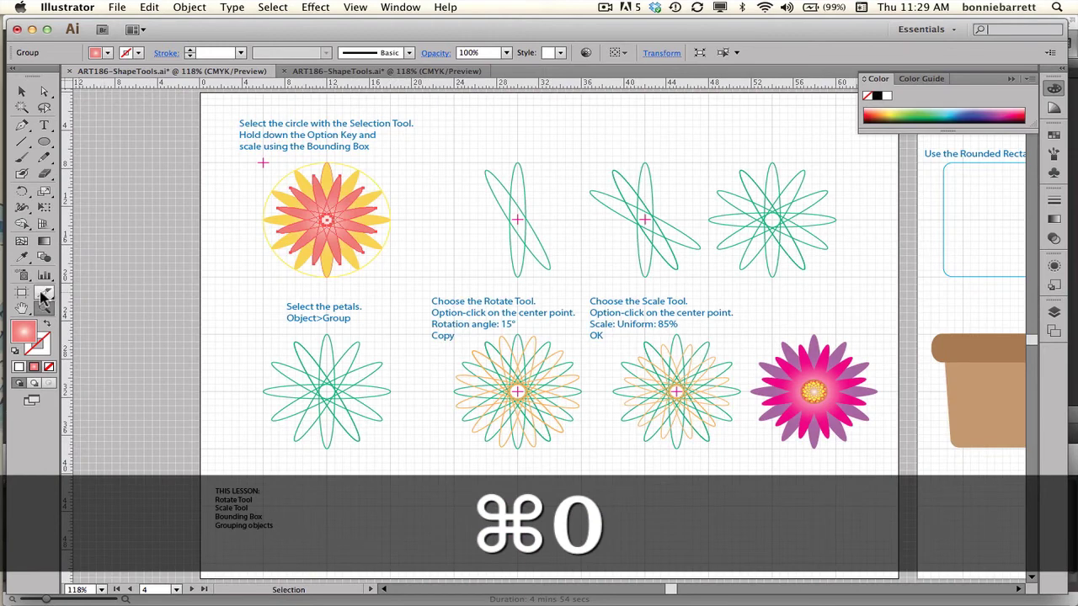
Step: Draw a small circle outward from the flower's center point, slightly larger than the inner ring where the petals overlap
left_click_drag(261, 163, 414, 281)
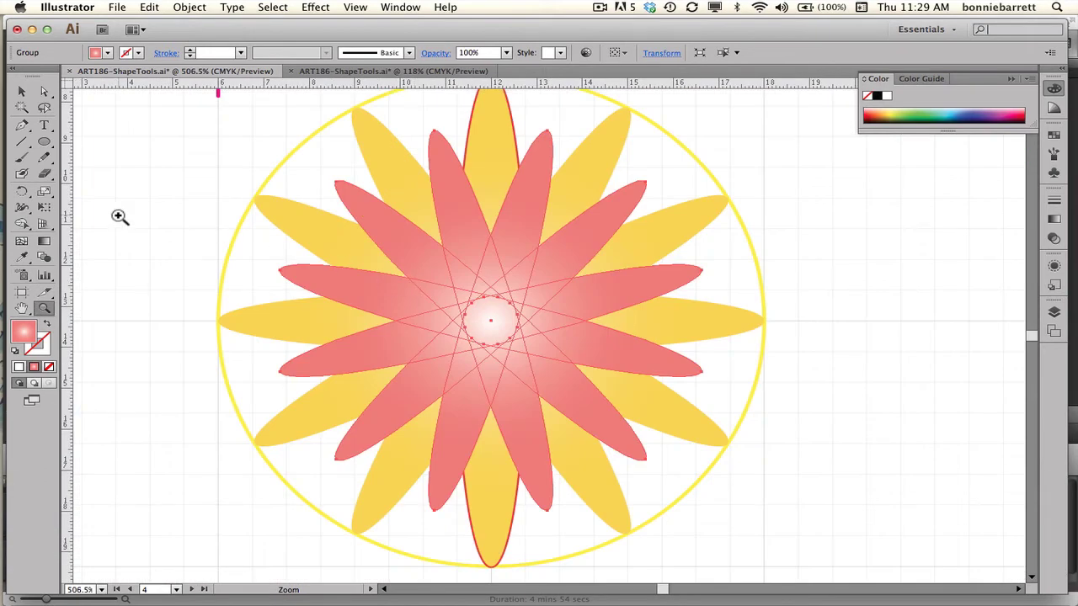
left_click(44, 141)
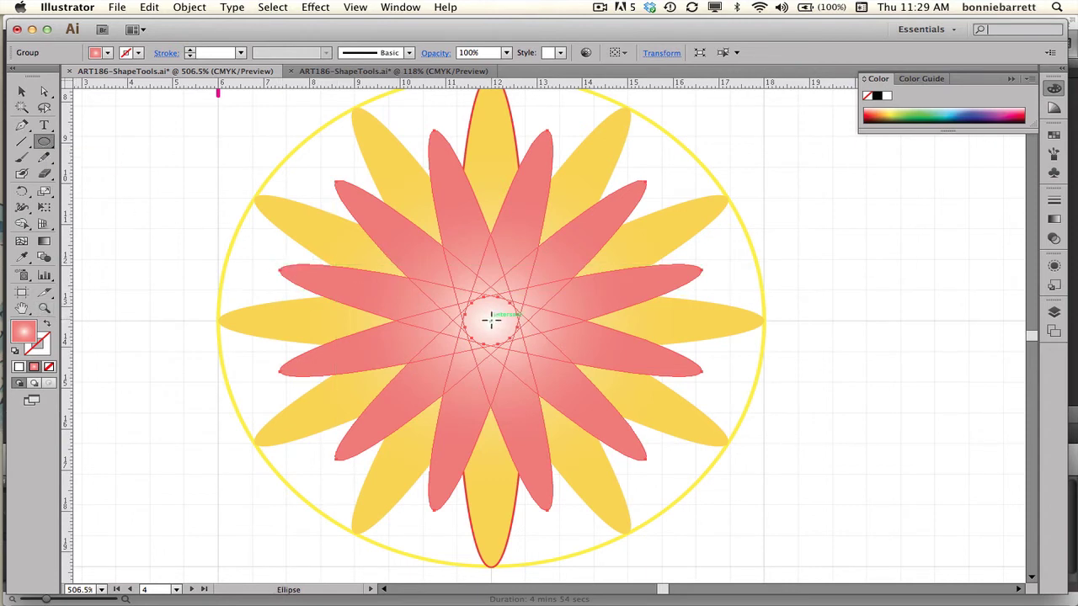
left_click_drag(491, 319, 541, 341)
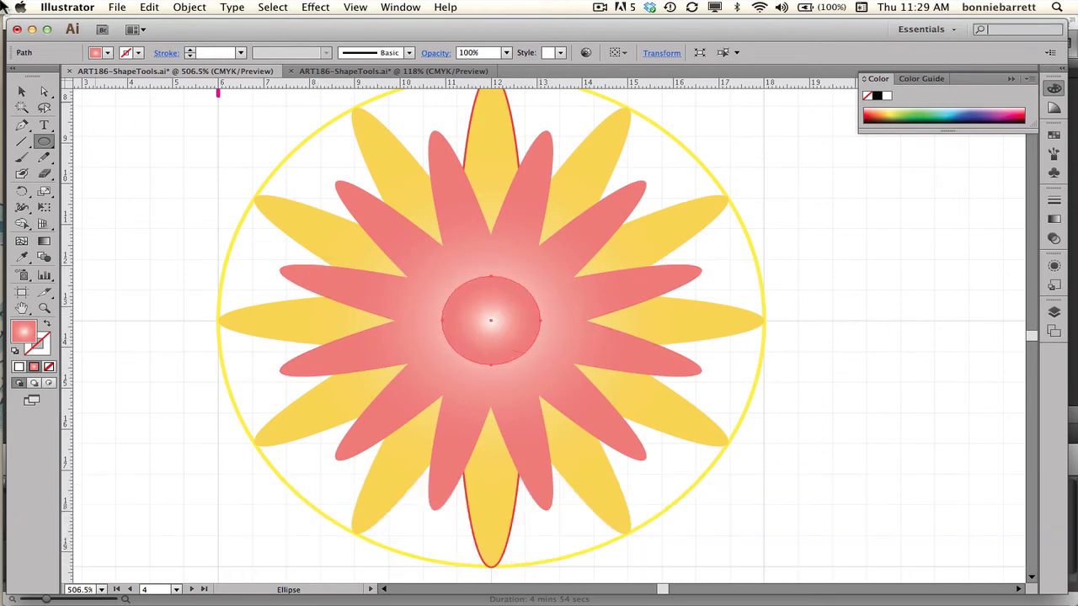
Step: Fill the center circle with the dark brown swatch C=40 M=65 Y=90 K=35
left_click(109, 54)
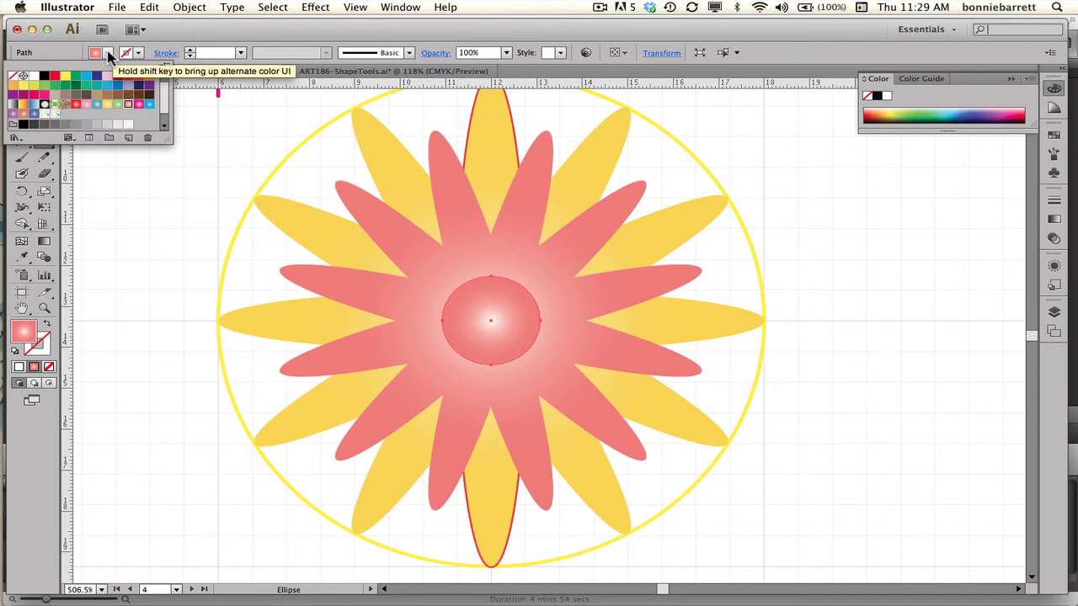
left_click(110, 96)
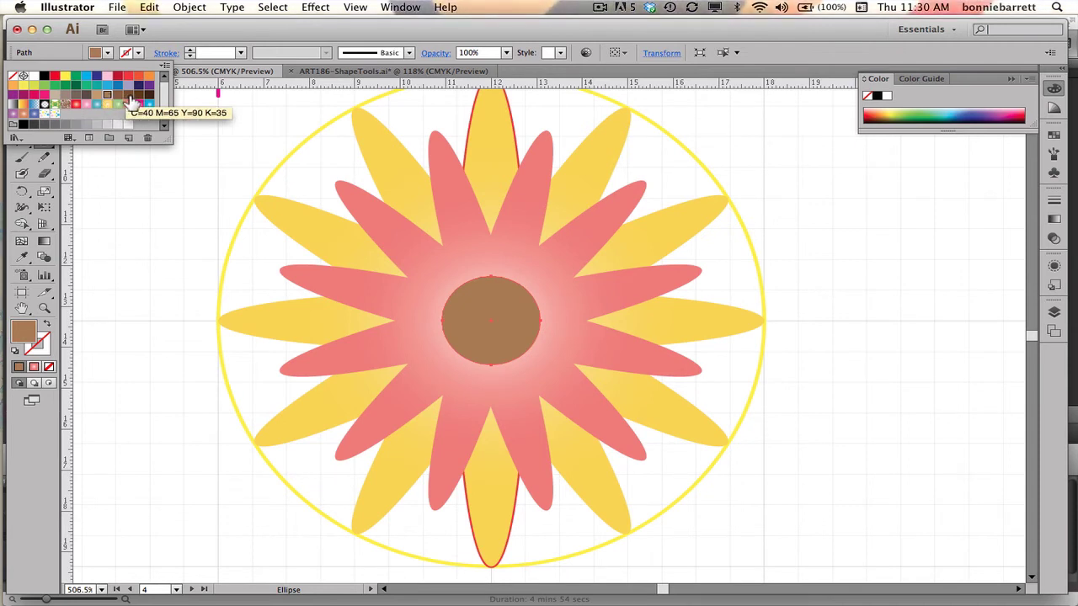
left_click(129, 97)
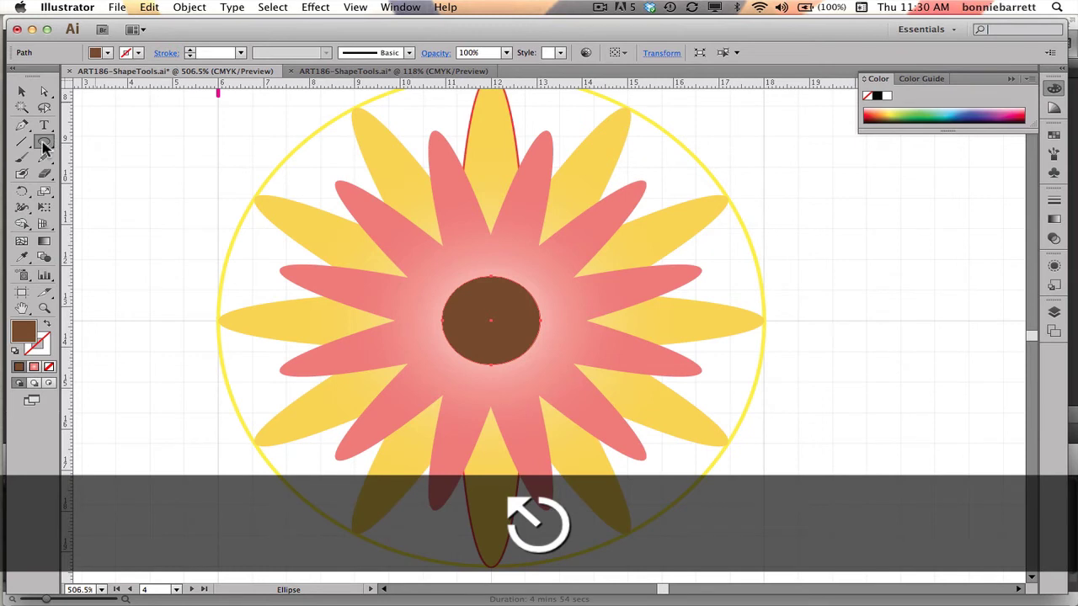
Step: Switch to Outline view and draw a small flat ellipse with the Ellipse tool, centered just inside the upper edge of the brown center circle
left_click(44, 145)
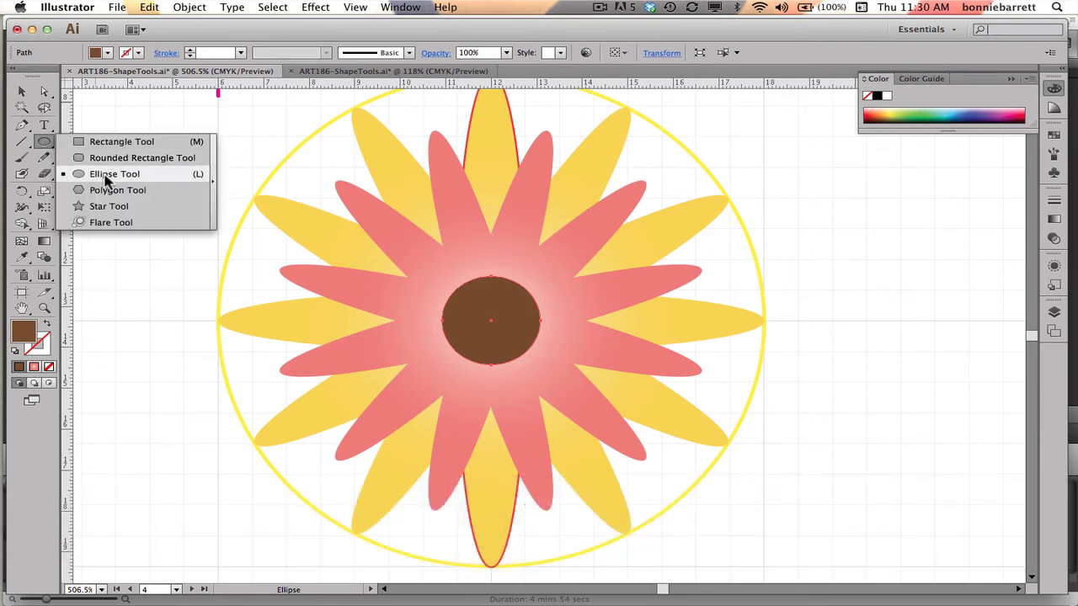
left_click(109, 175)
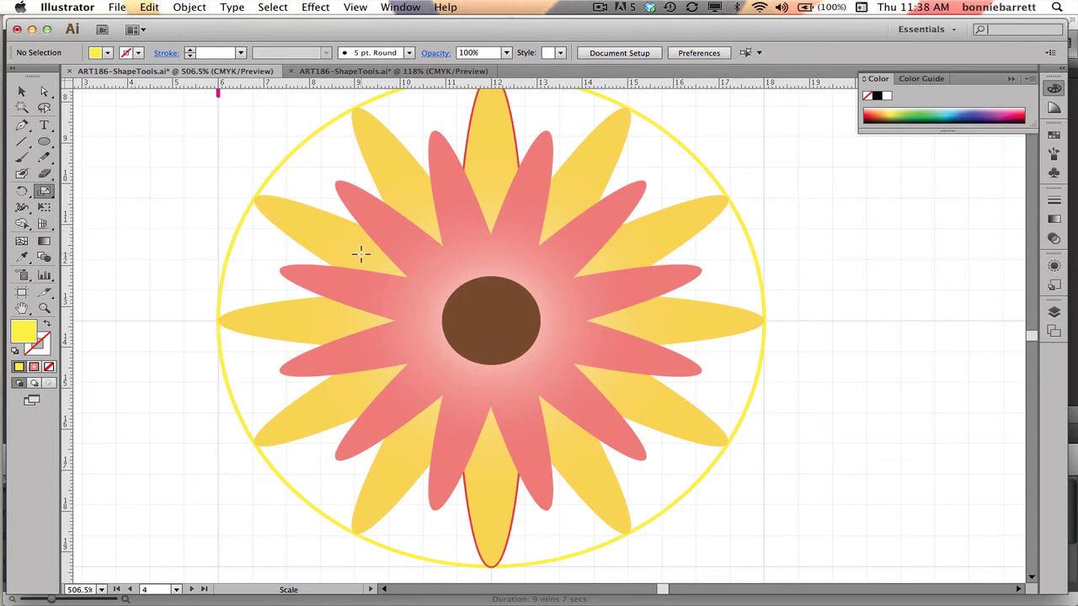
left_click(357, 8)
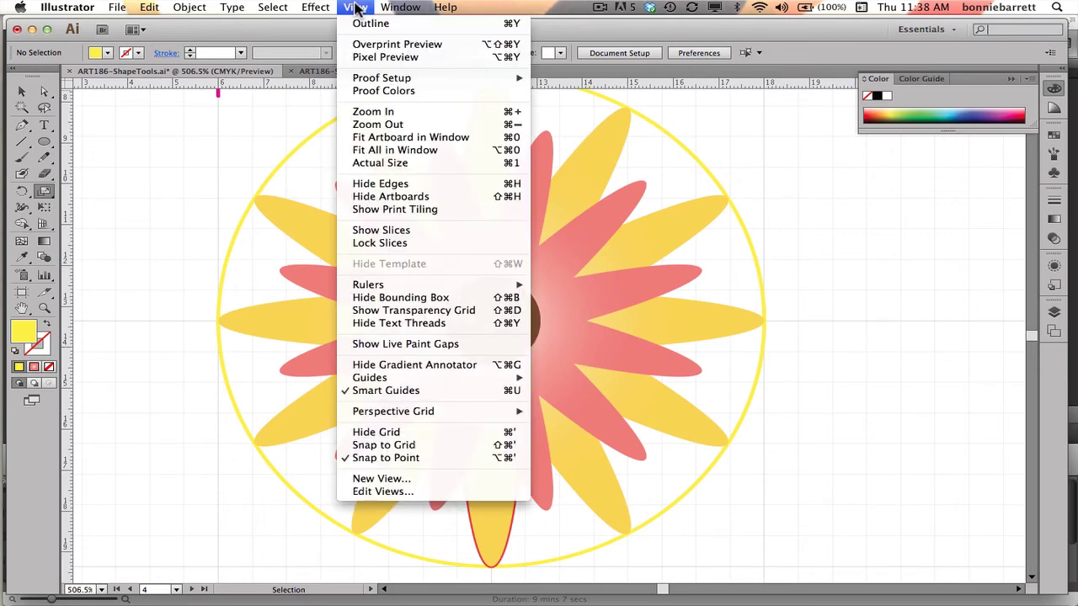
left_click(357, 24)
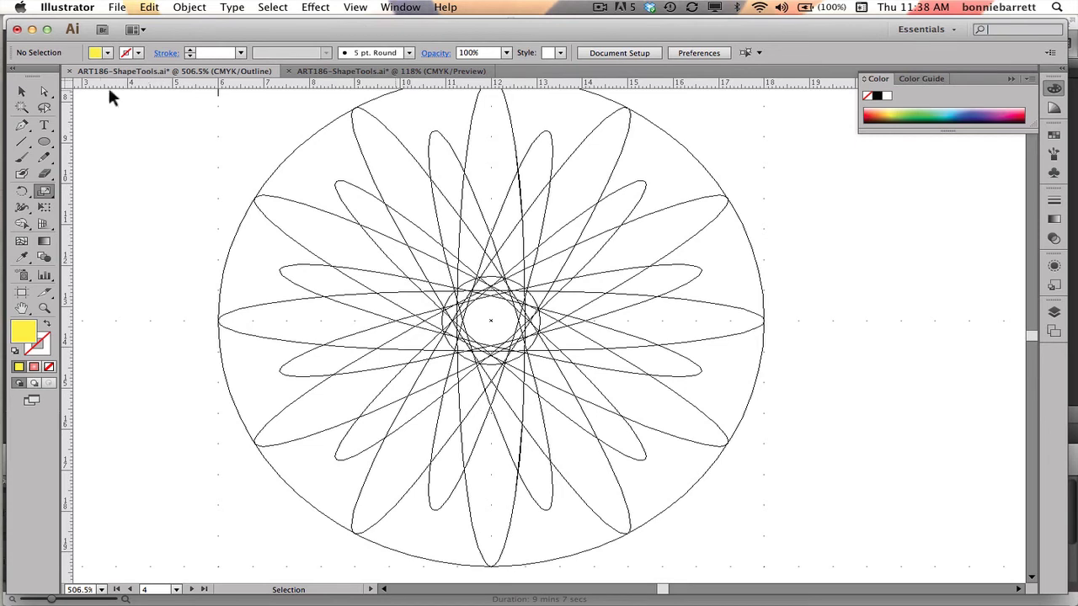
left_click(45, 144)
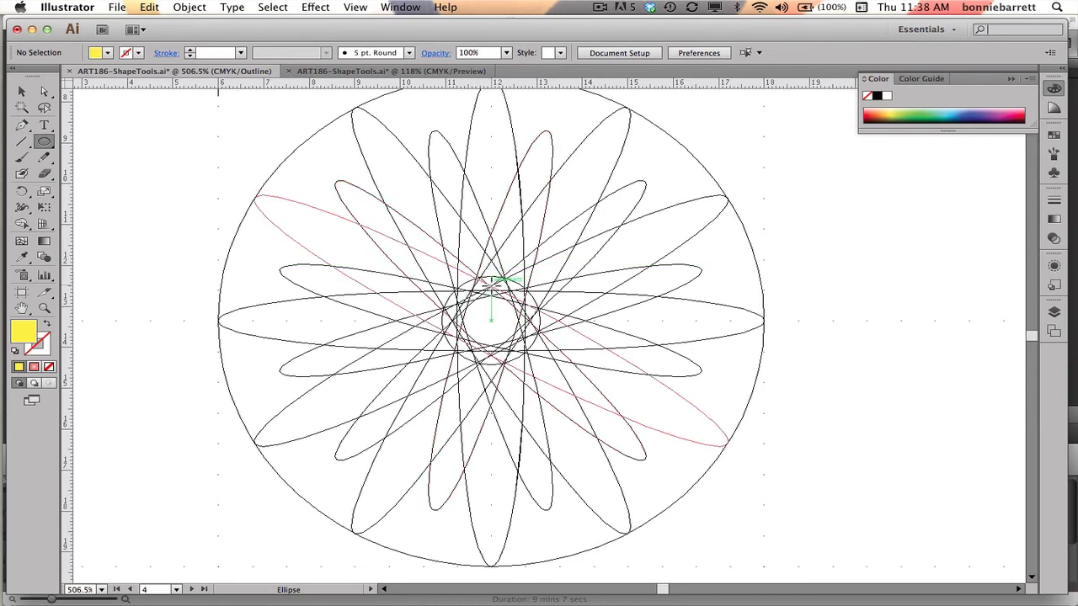
mouse_move(492, 285)
left_mouse_down()
mouse_move(510, 290)
mouse_move(502, 287)
left_mouse_up()
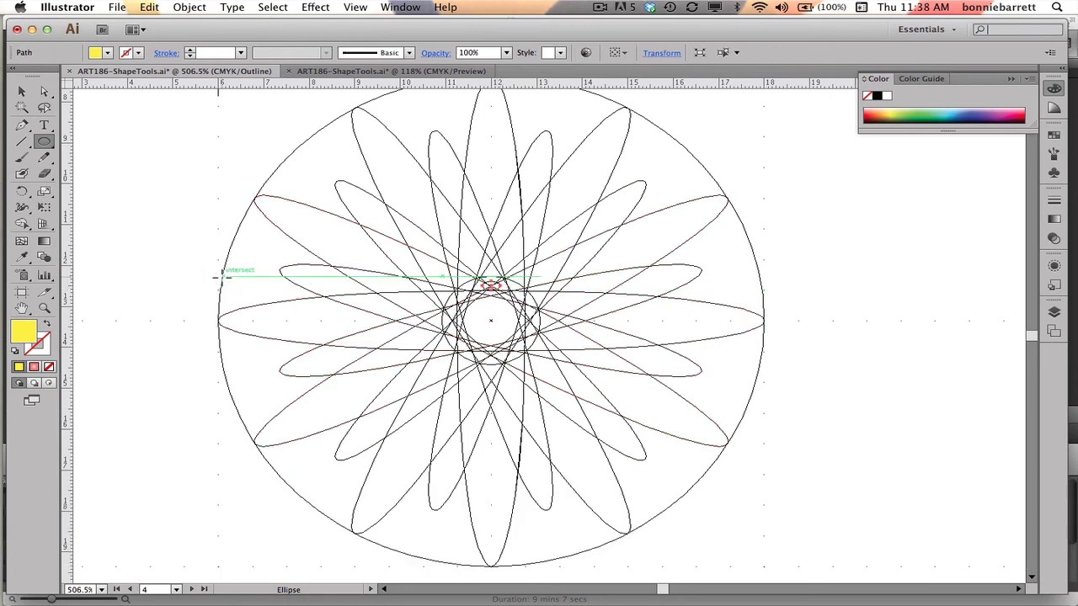
Step: Check the small ellipse's placement and color in Preview mode, and return to Outline view
left_click(355, 7)
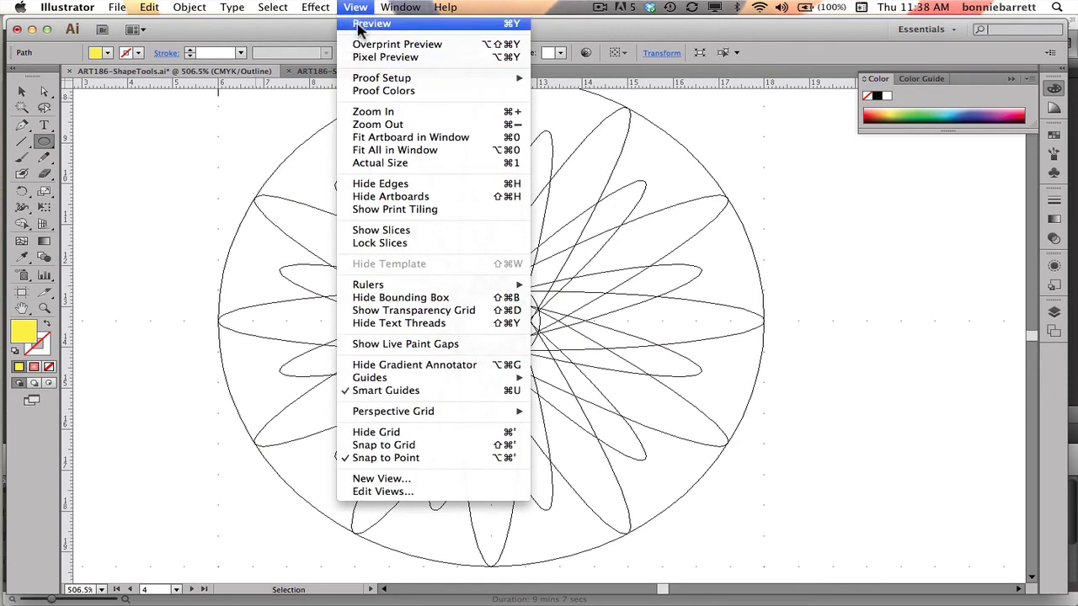
left_click(371, 23)
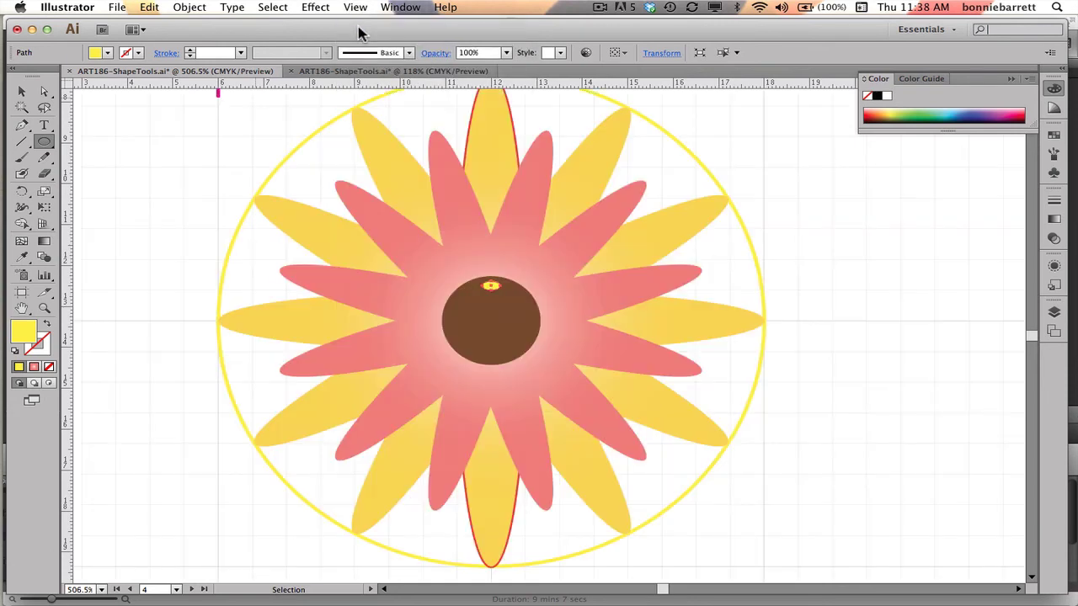
left_click(352, 8)
left_click(352, 26)
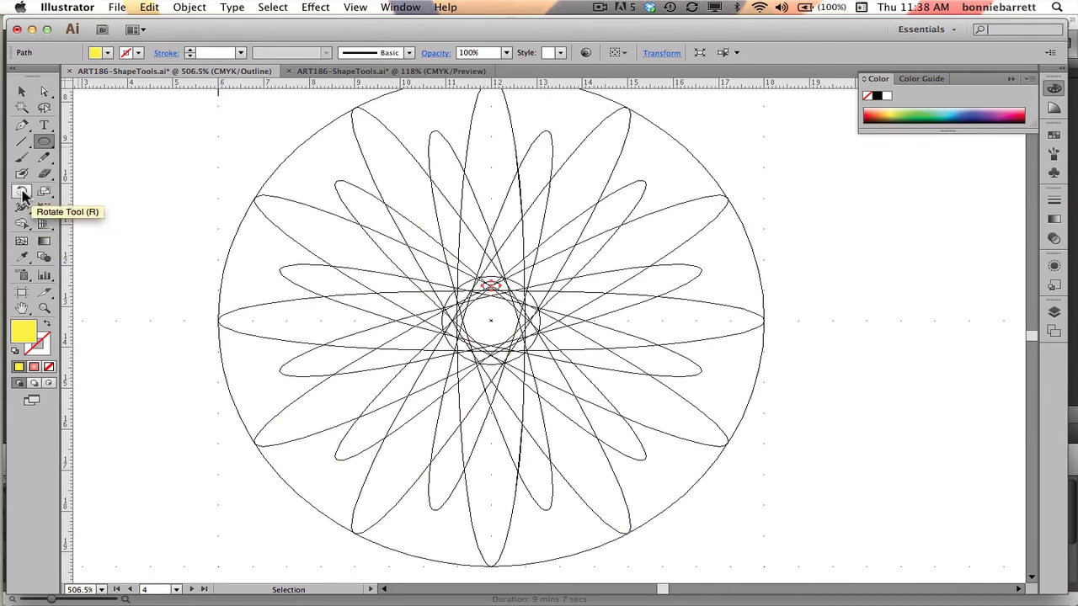
Step: Create a copy of the small ellipse rotated 30° around the flower's center point with the Rotate tool
left_click(22, 193)
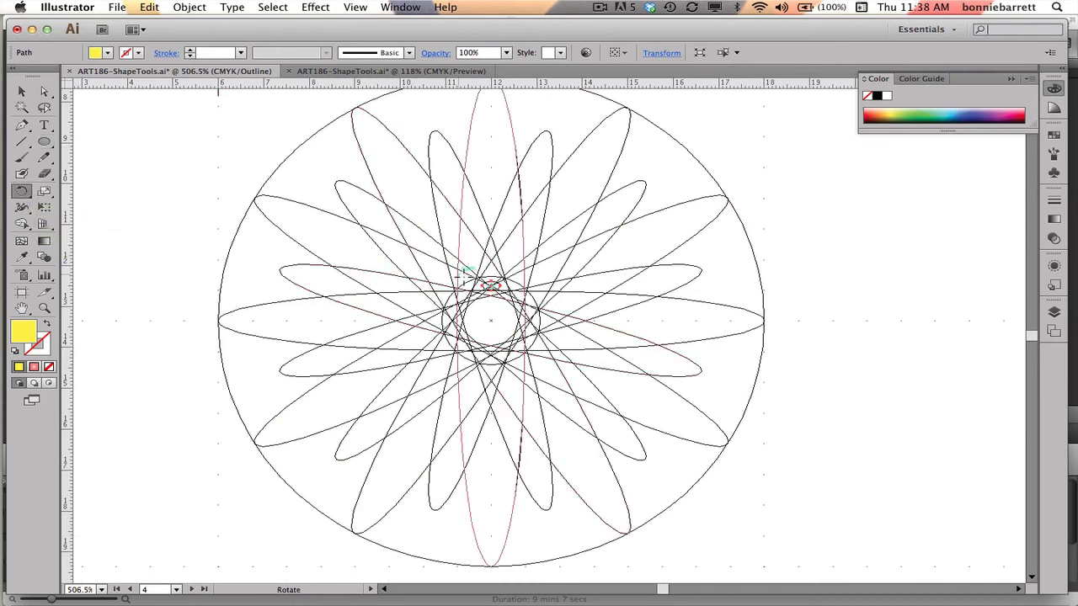
key("alt")
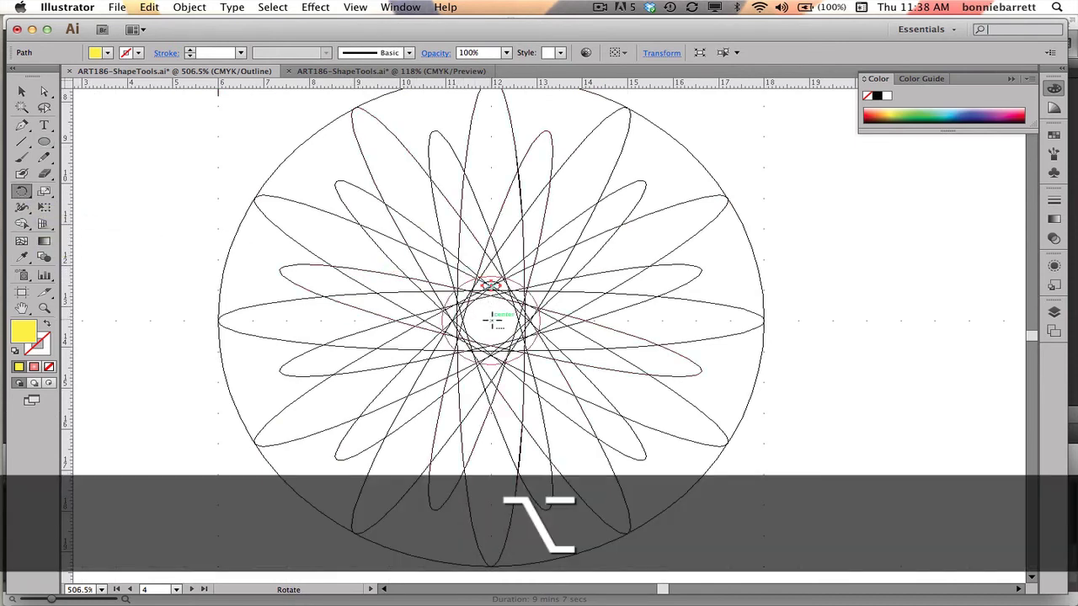
left_click(493, 320, "alt")
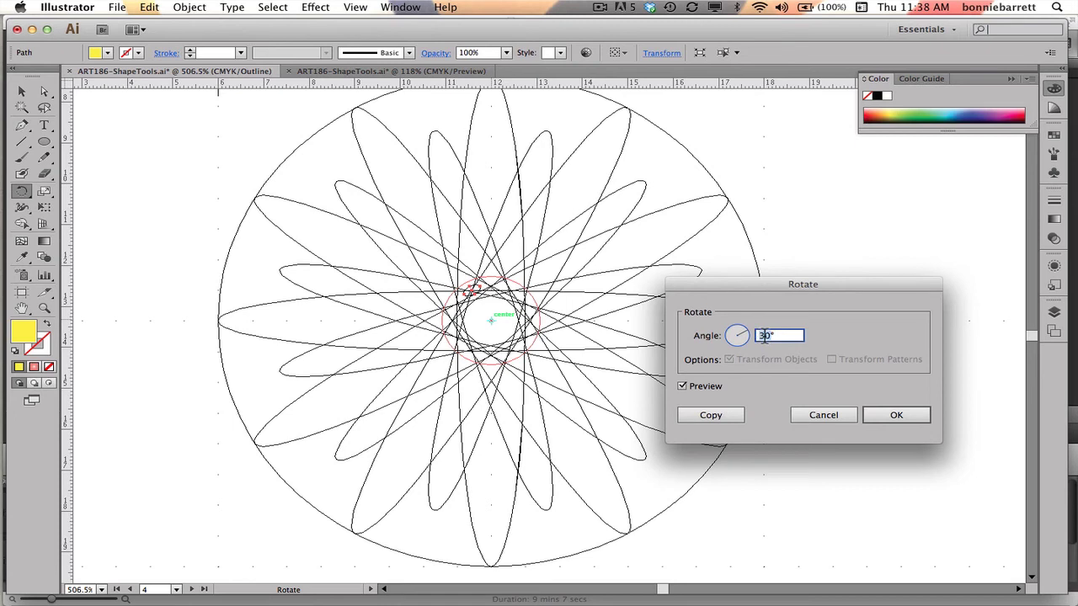
type("30")
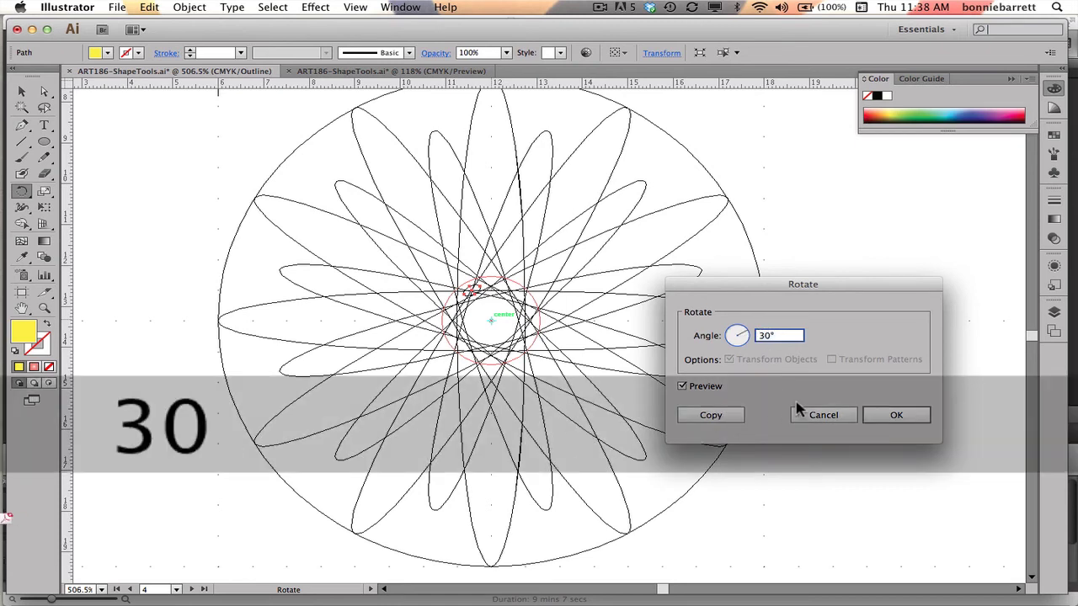
left_click(724, 413)
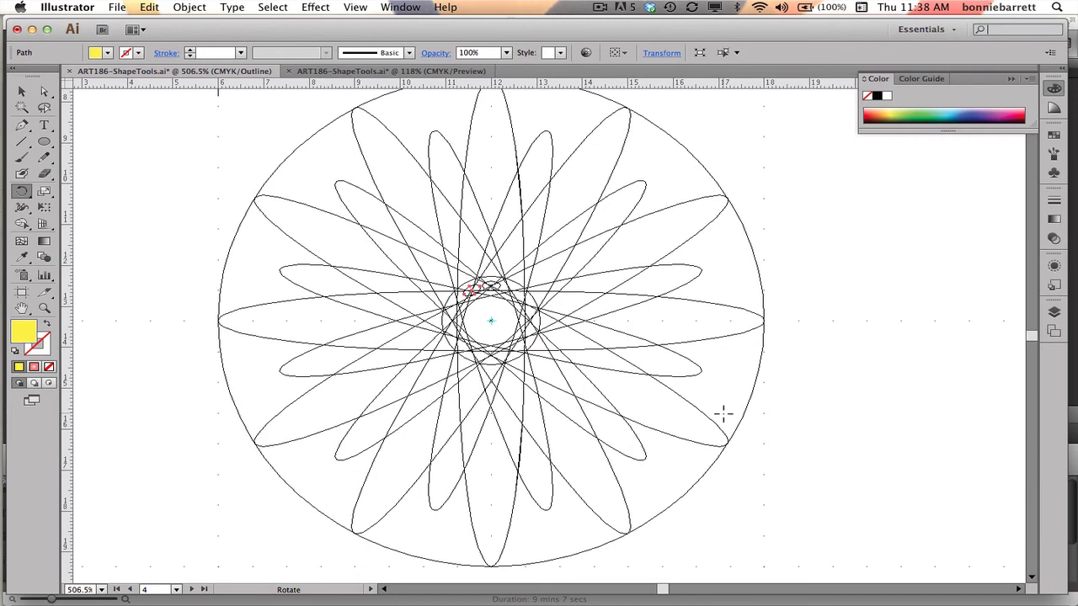
Step: Repeat the rotated copy until the small ellipses form a full ring around the center, and return to Preview mode
key("super+d")
key("super+d")
key("super+d")
key("super+d")
key("super+d")
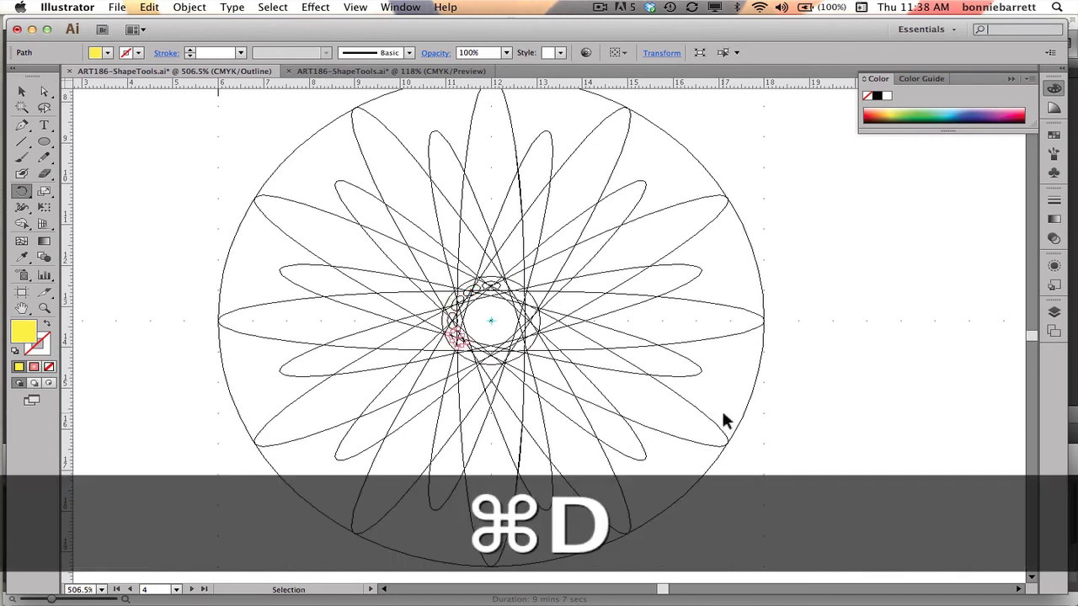
key("super+d")
key("super+d")
key("super+d")
key("super+d")
key("super+d")
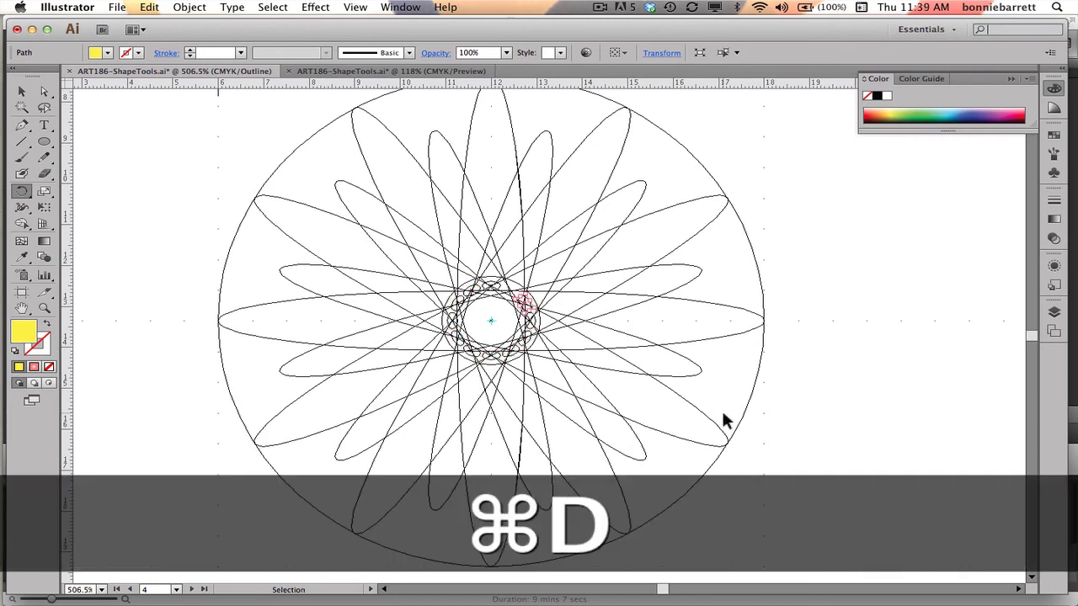
key("super+d")
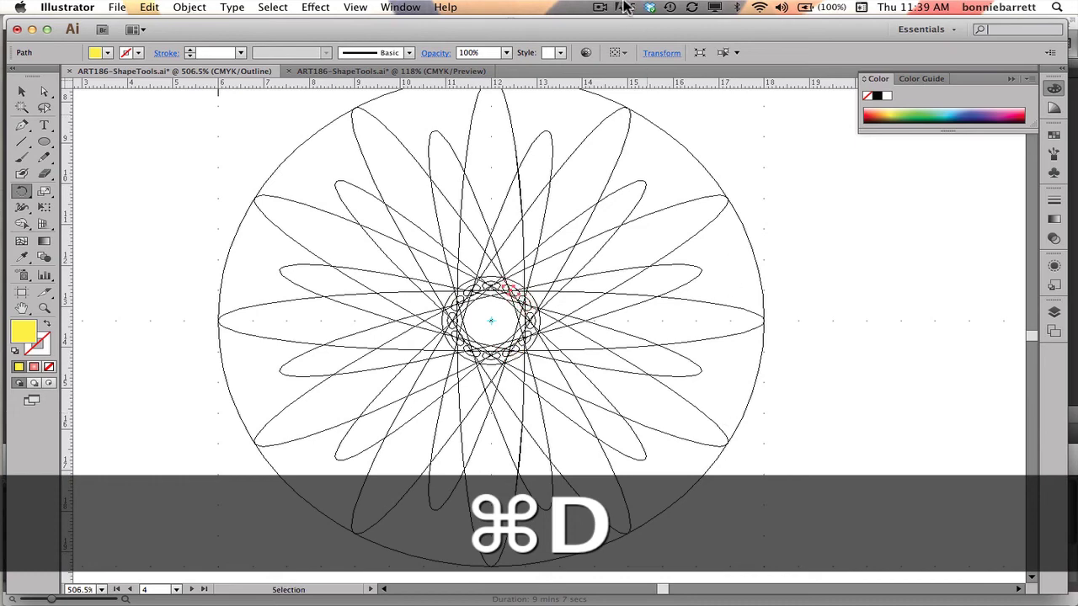
left_click(353, 7)
left_click(362, 24)
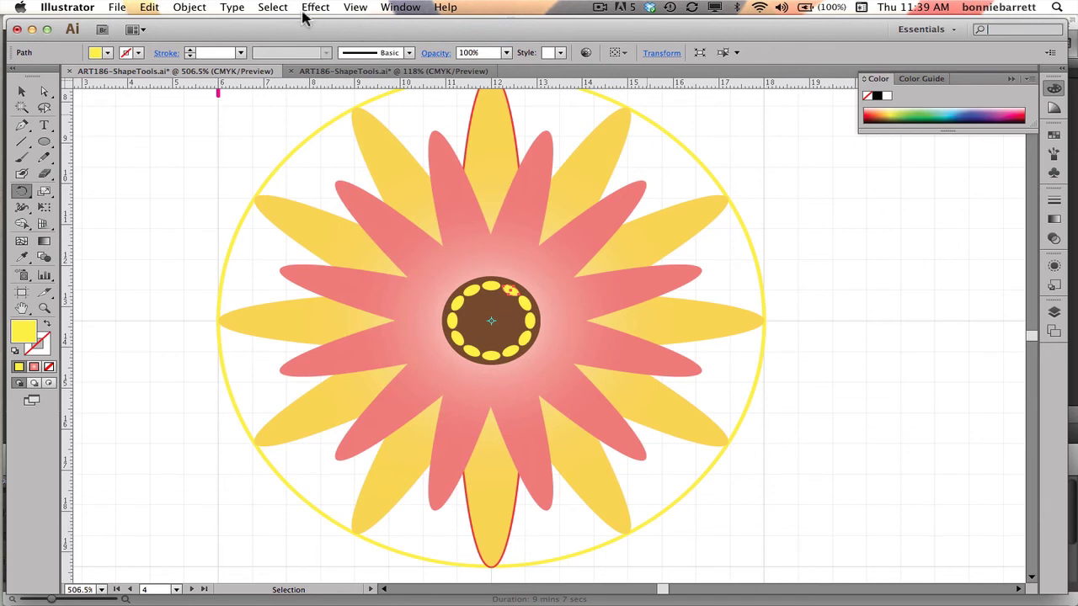
Step: Select all the small yellow ellipses by their matching Fill & Stroke and group them
left_click(273, 8)
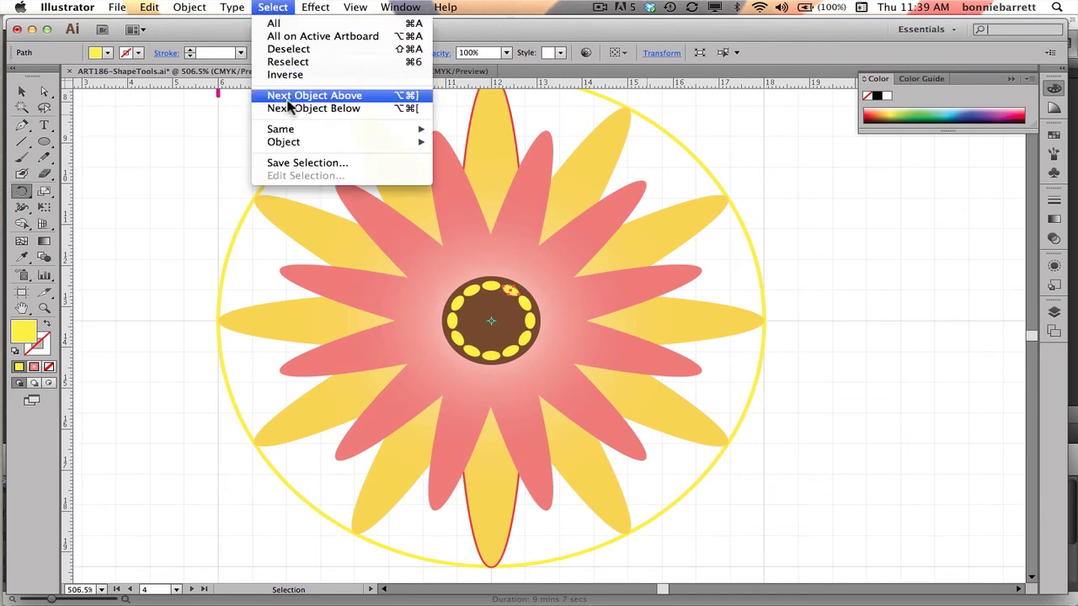
mouse_move(416, 131)
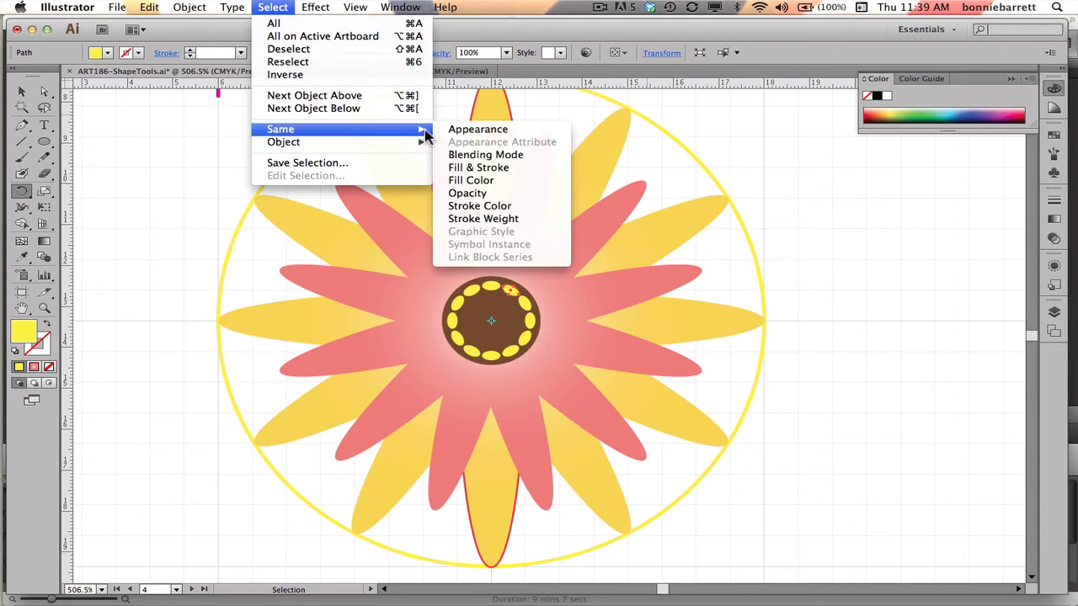
left_click(474, 168)
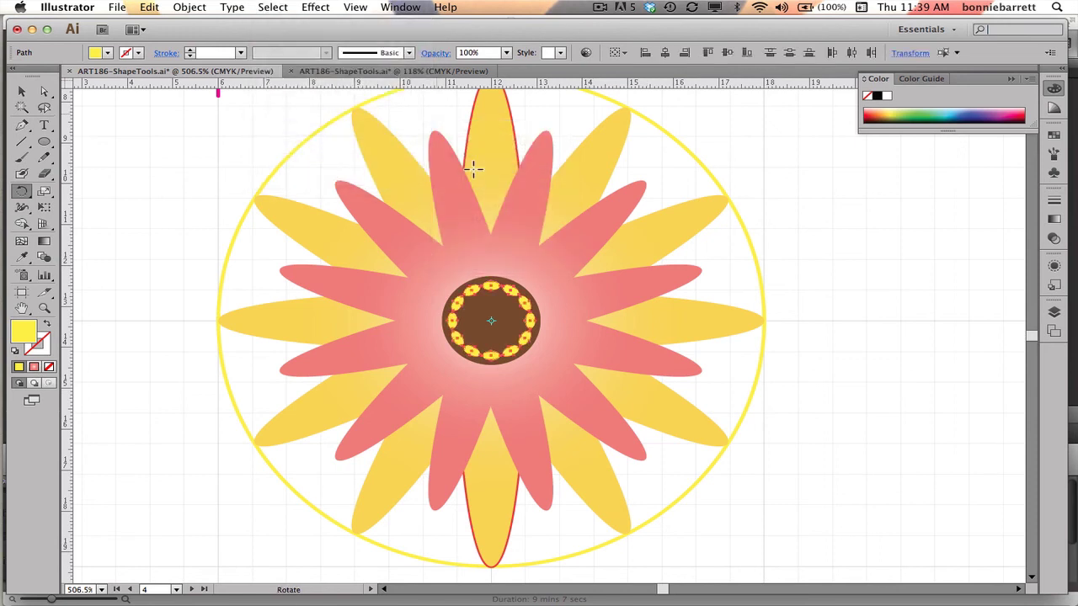
left_click(191, 7)
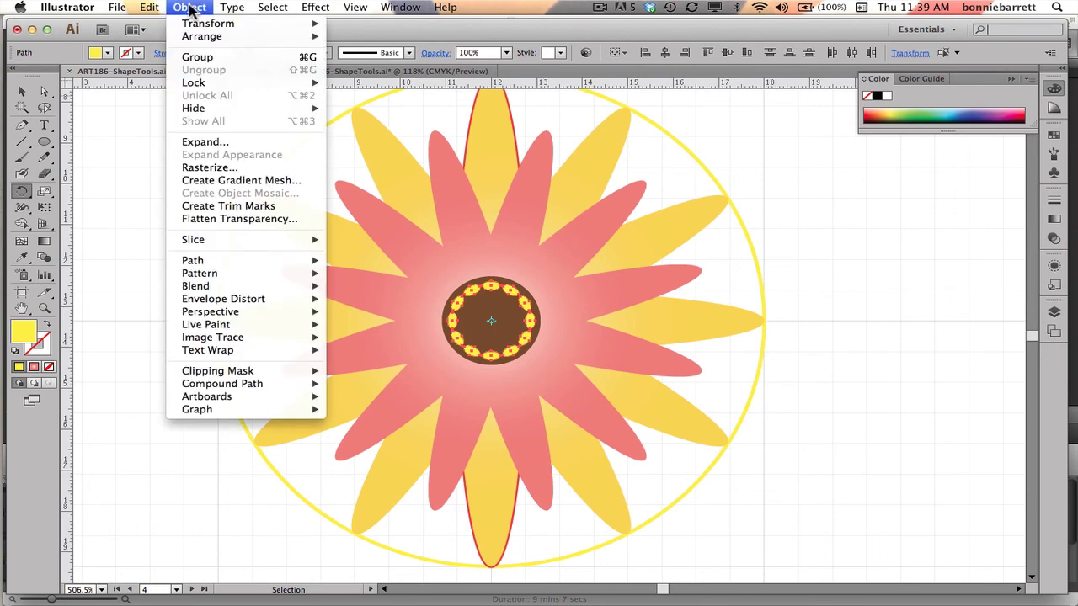
left_click(193, 57)
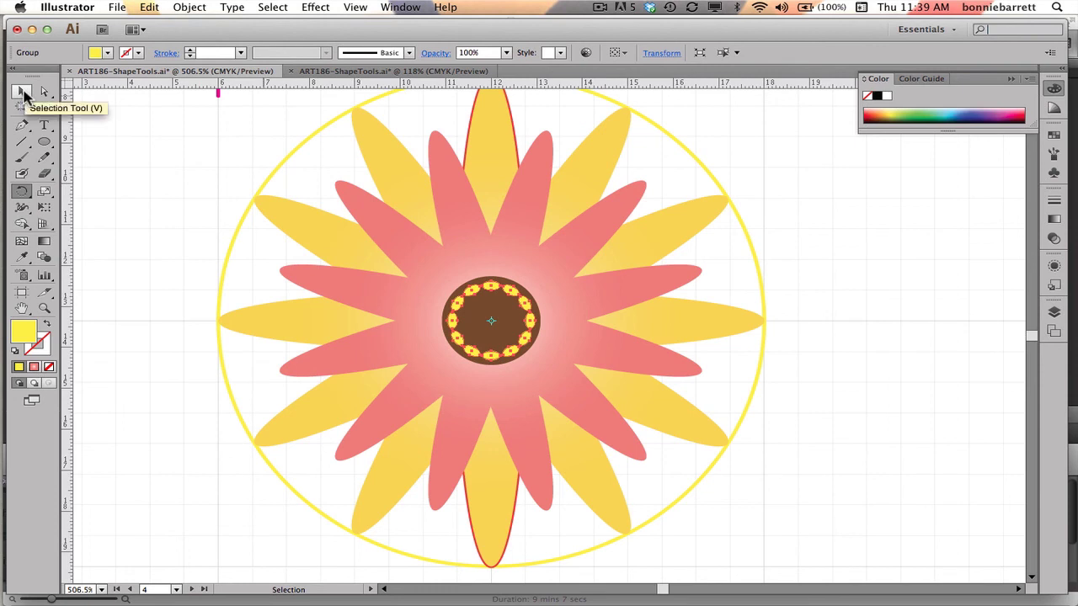
Step: Create a copy of the ellipse ring scaled uniformly to 60% around the flower's center point with the Scale tool
left_click(23, 93)
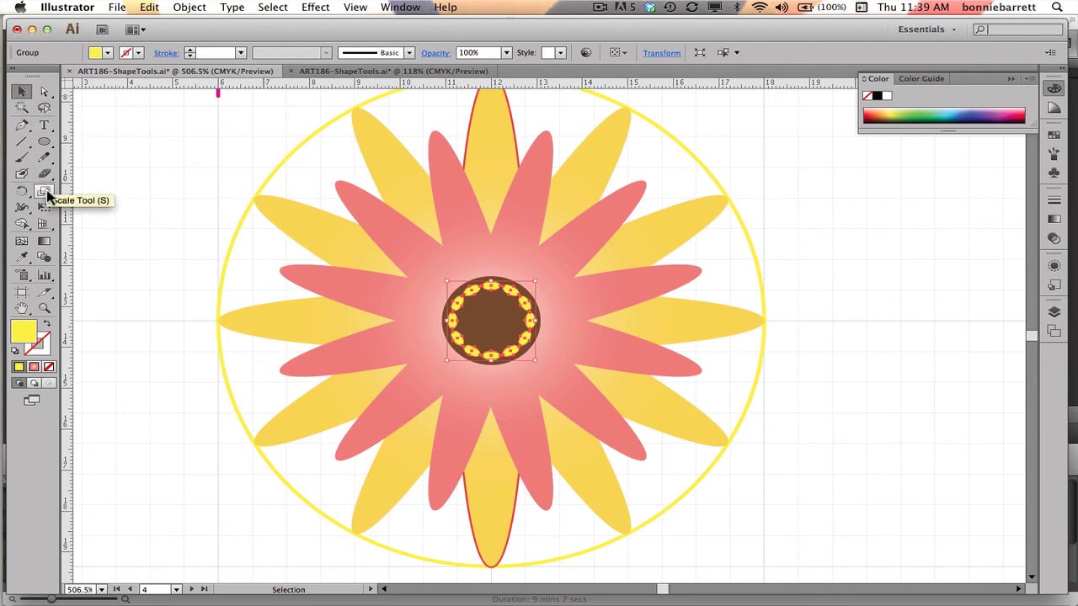
left_click(44, 192)
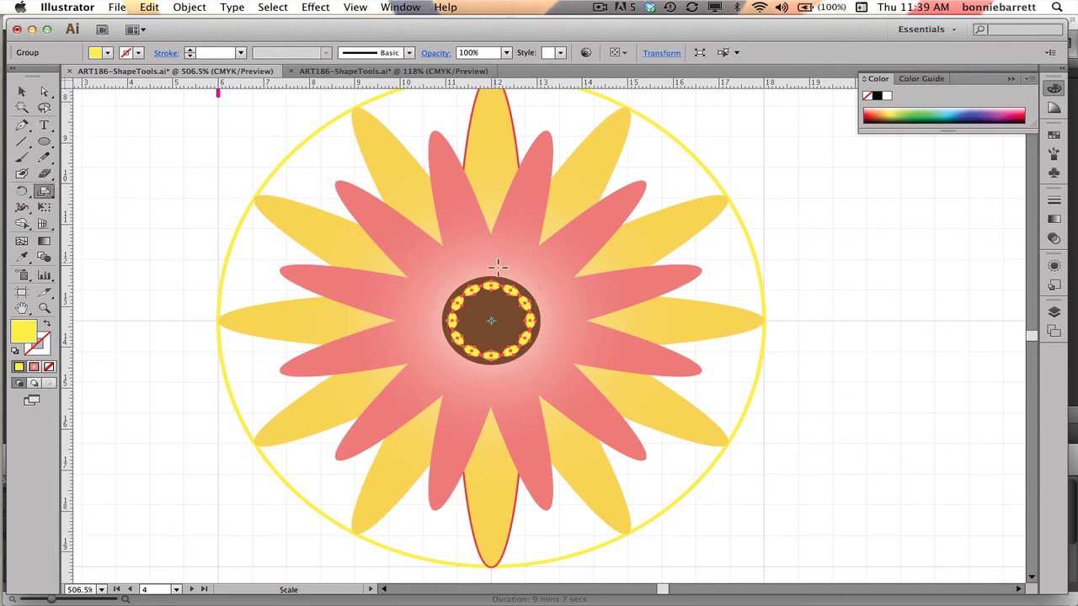
left_click(491, 321, "alt")
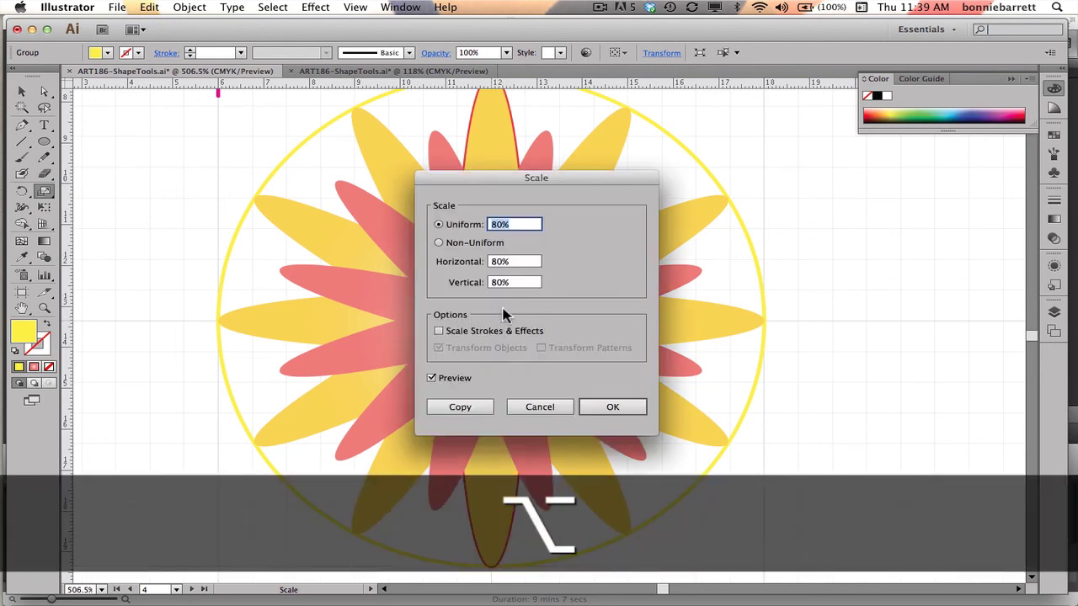
left_click(495, 225)
key("BackSpace")
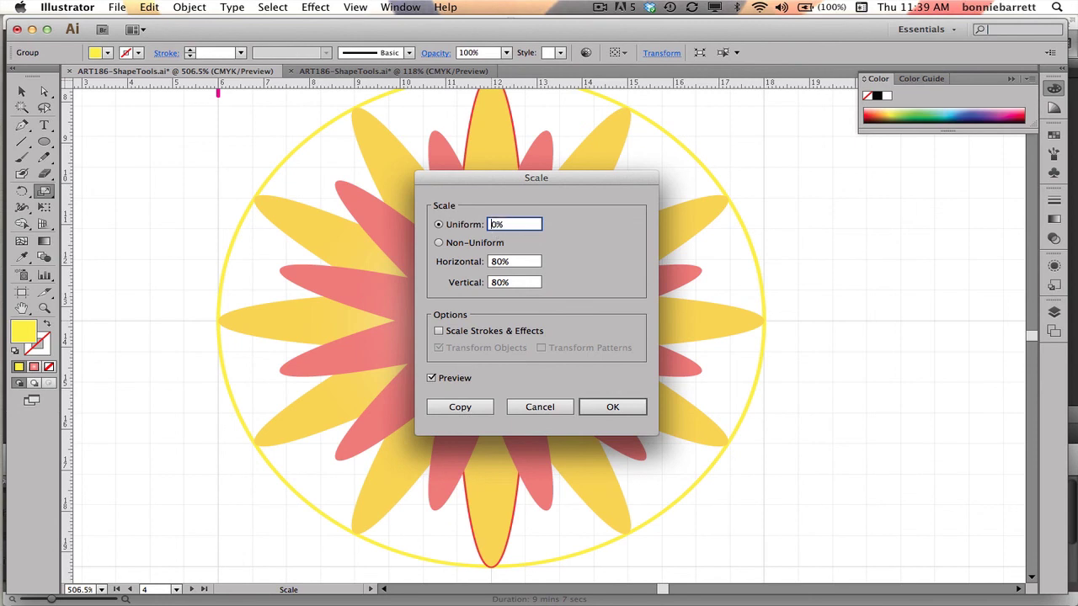
type("6")
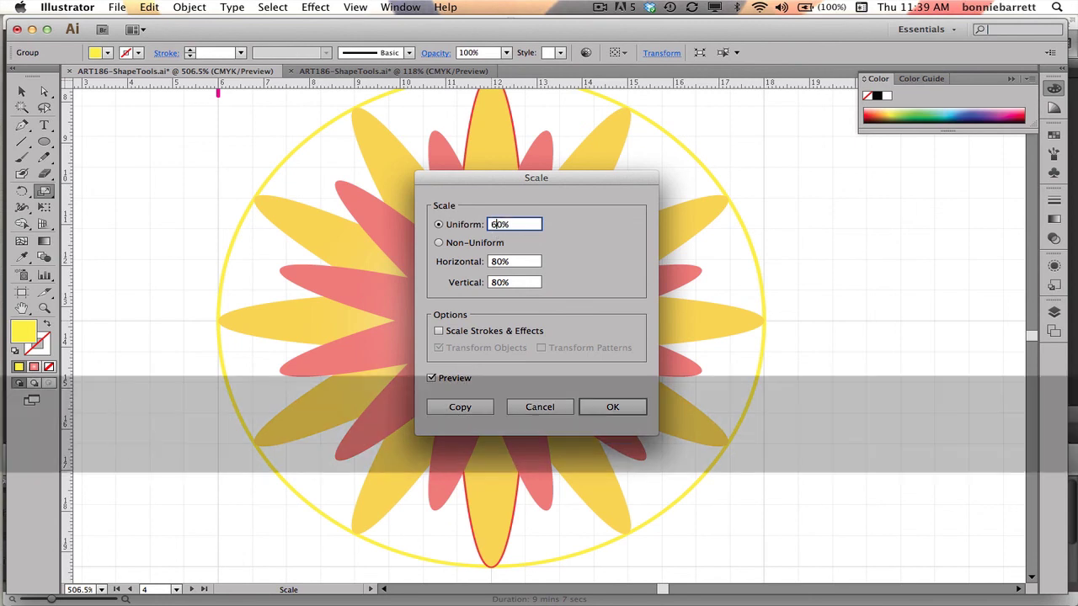
left_click(468, 409)
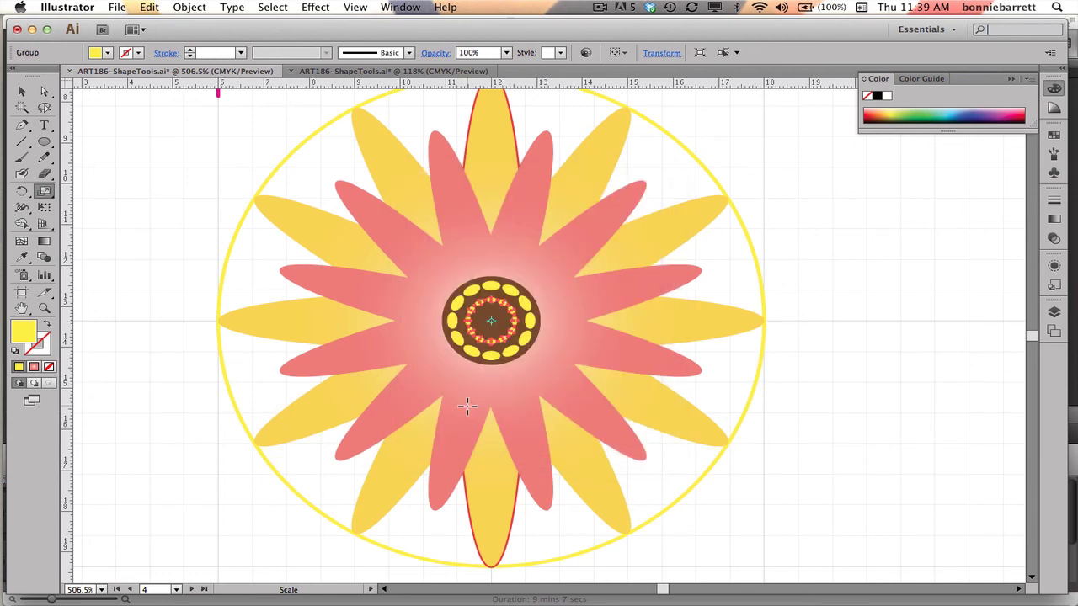
Step: Fill the smaller inner ellipse ring with the yellow radial gradient swatch
left_click(103, 54)
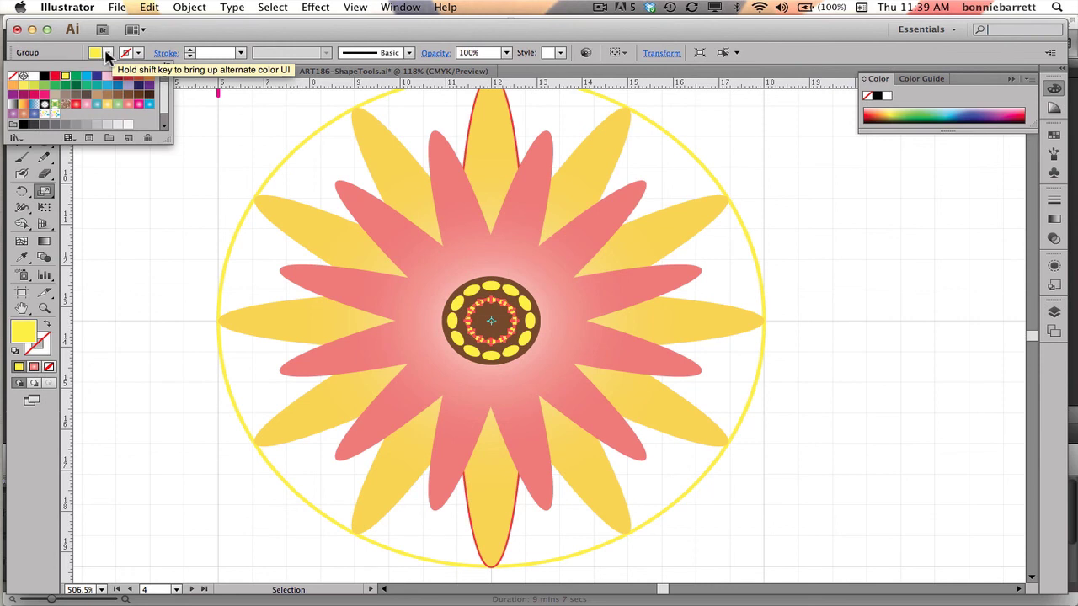
left_click(106, 107)
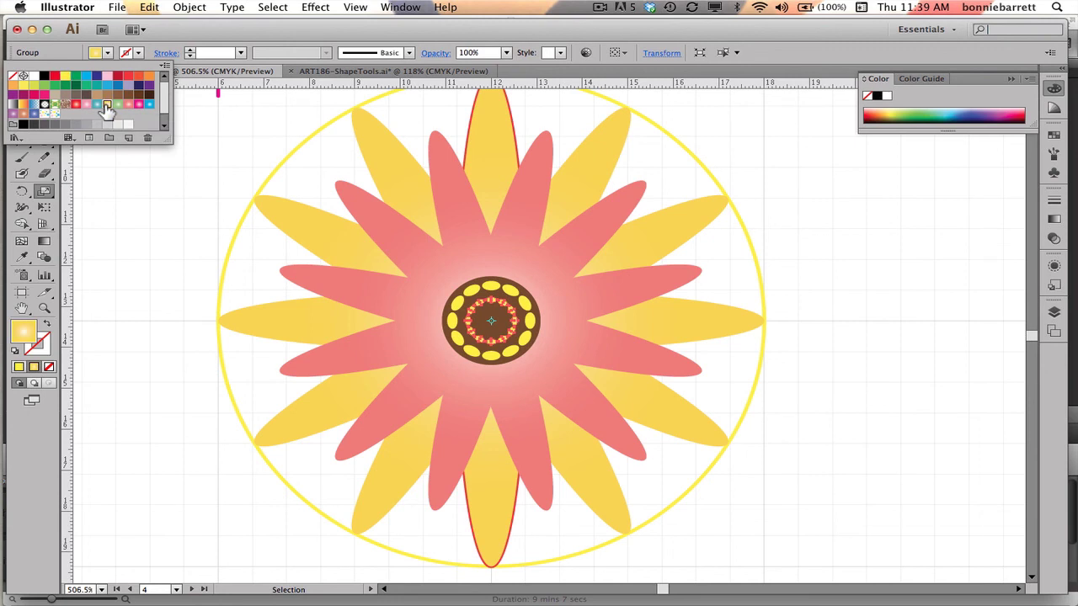